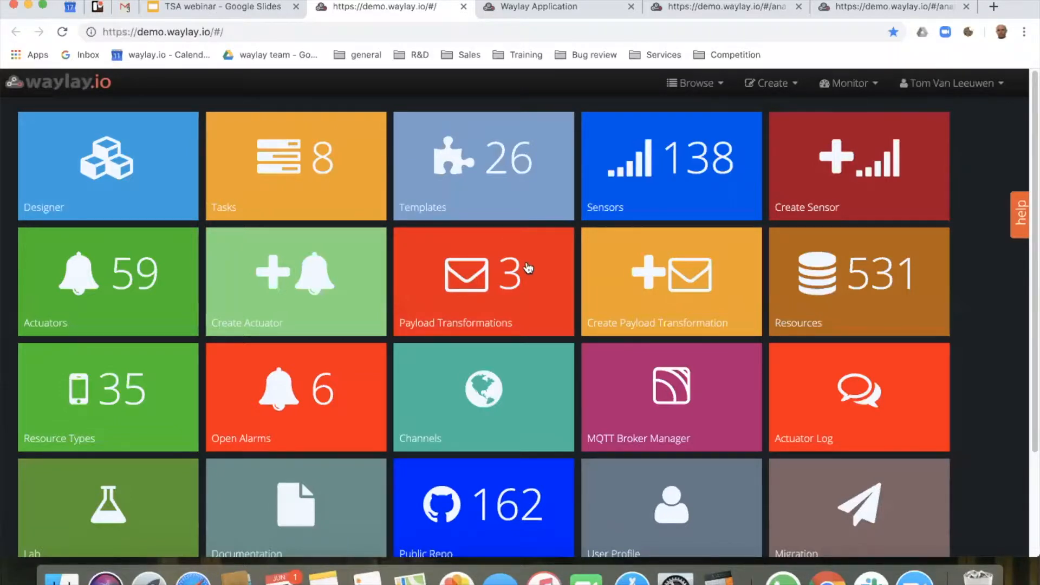
# - Open the TS Analytics section from the dashboard
pyautogui.scroll(-1, 535, 265)
pyautogui.scroll(-5, 535, 265)
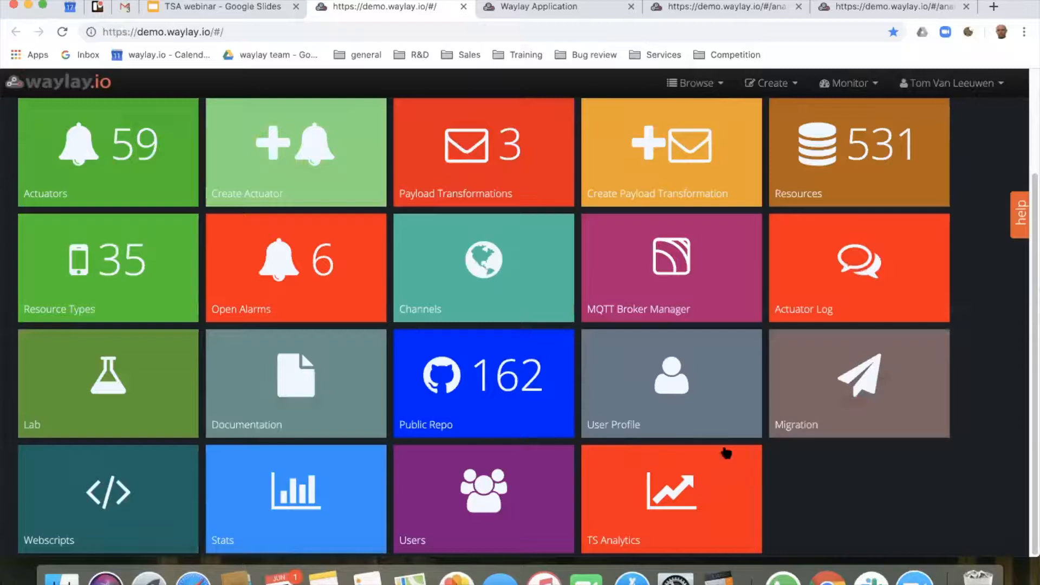
pyautogui.click(652, 509)
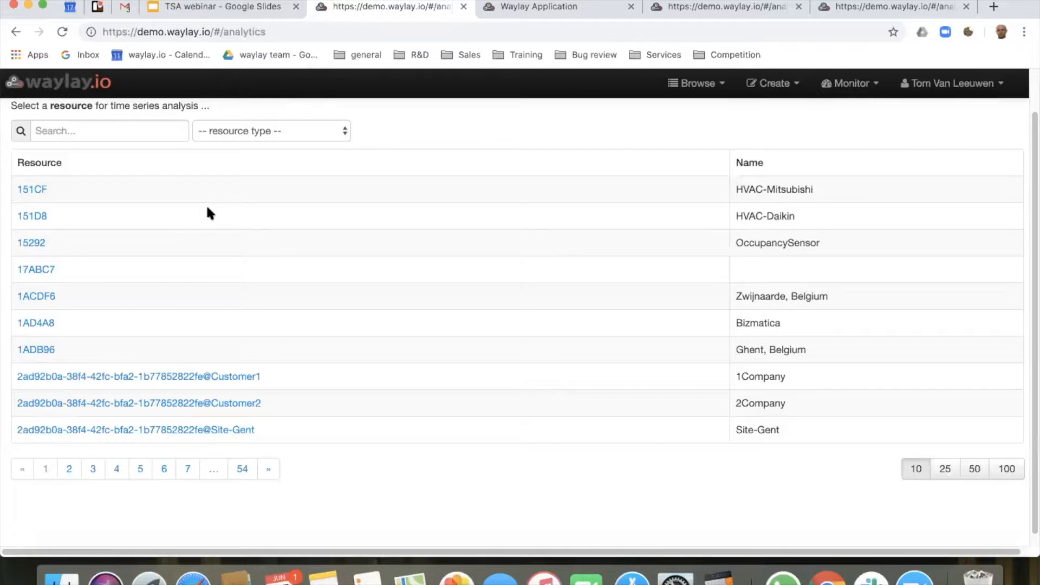
# - Search the time series resources for "turbine" and open A_Turbine3
pyautogui.click(146, 135)
pyautogui.write('turb')
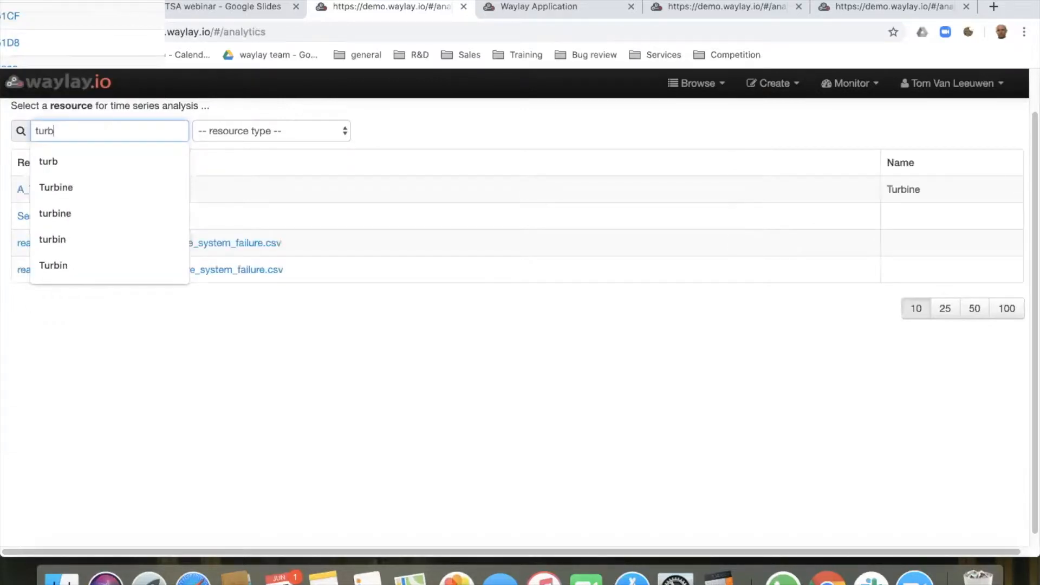
pyautogui.write('ine')
pyautogui.click(67, 227)
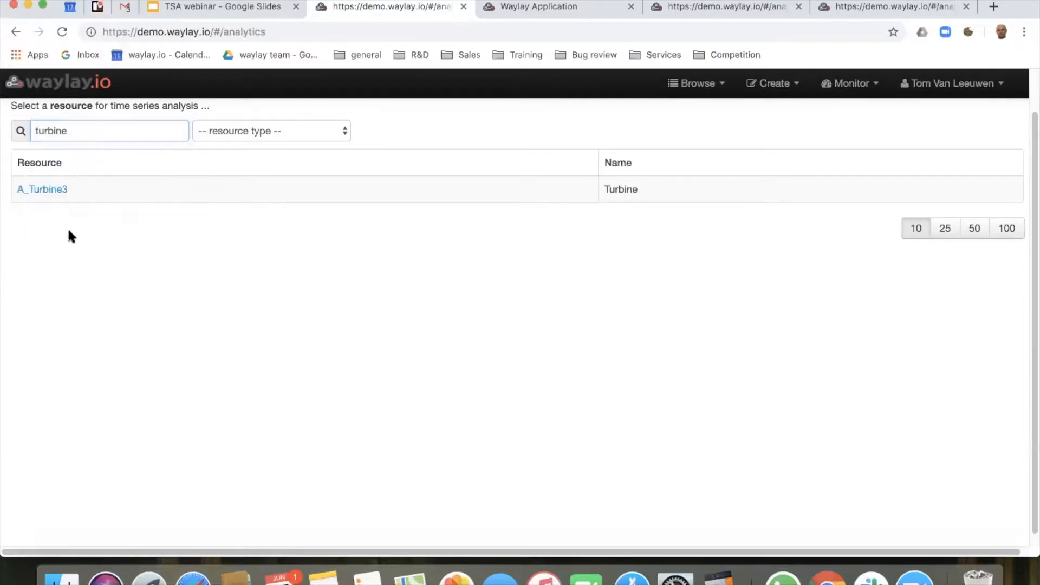
pyautogui.click(49, 191)
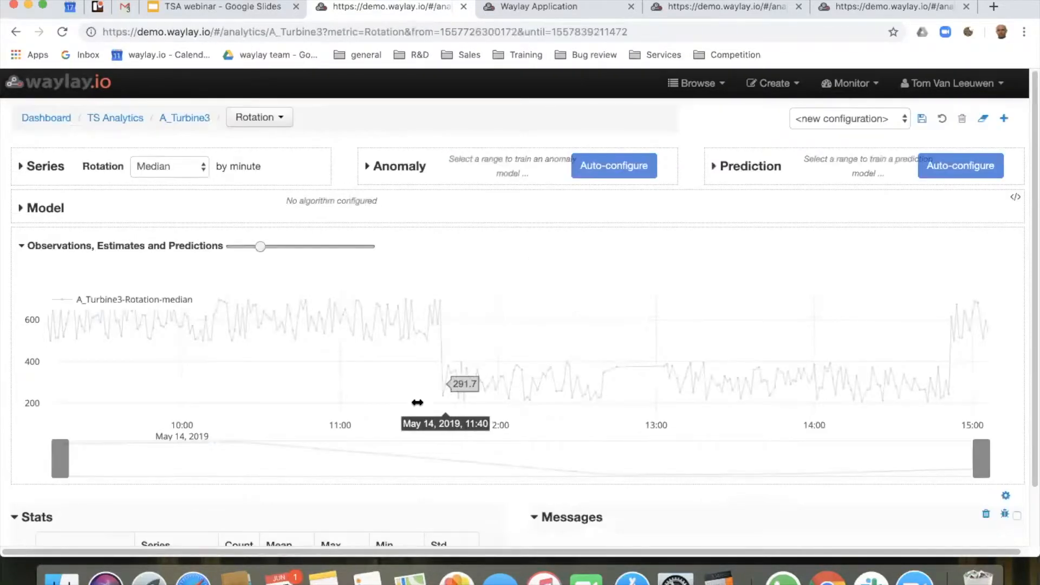
# - Enlarge the graph height of the Rotation chart and examine the median observations over the whole period
pyautogui.moveTo(258, 249); pyautogui.dragTo(288, 246)
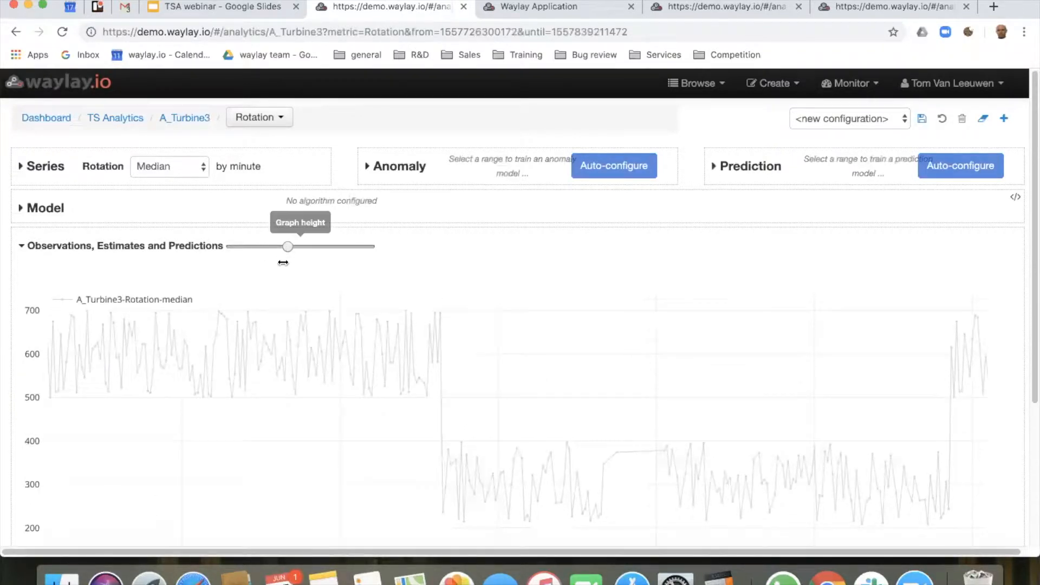
pyautogui.scroll(-3, 408, 309)
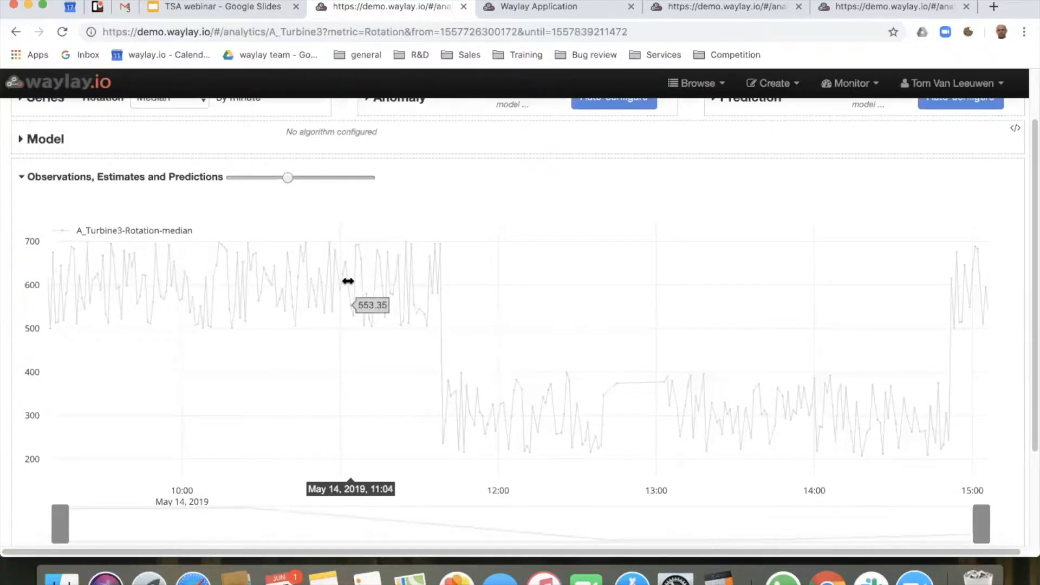
pyautogui.scroll(3, 373, 290)
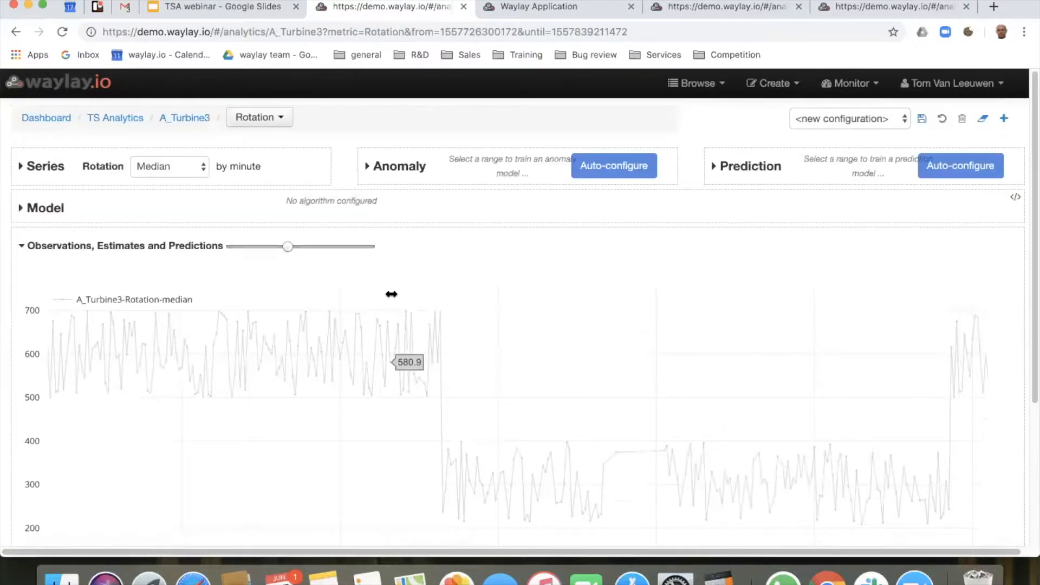
pyautogui.scroll(-2, 391, 294)
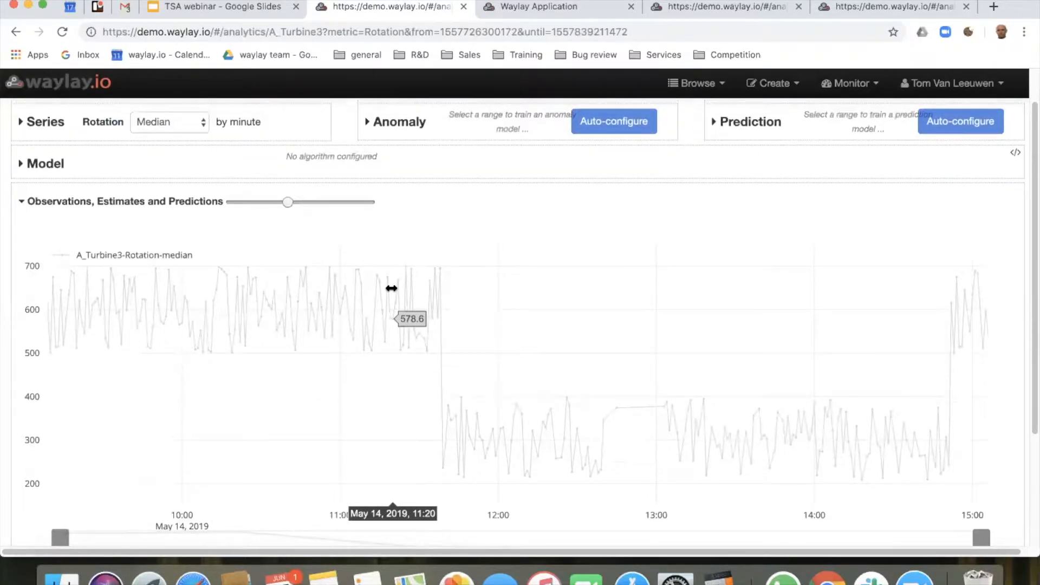
pyautogui.scroll(2, 391, 288)
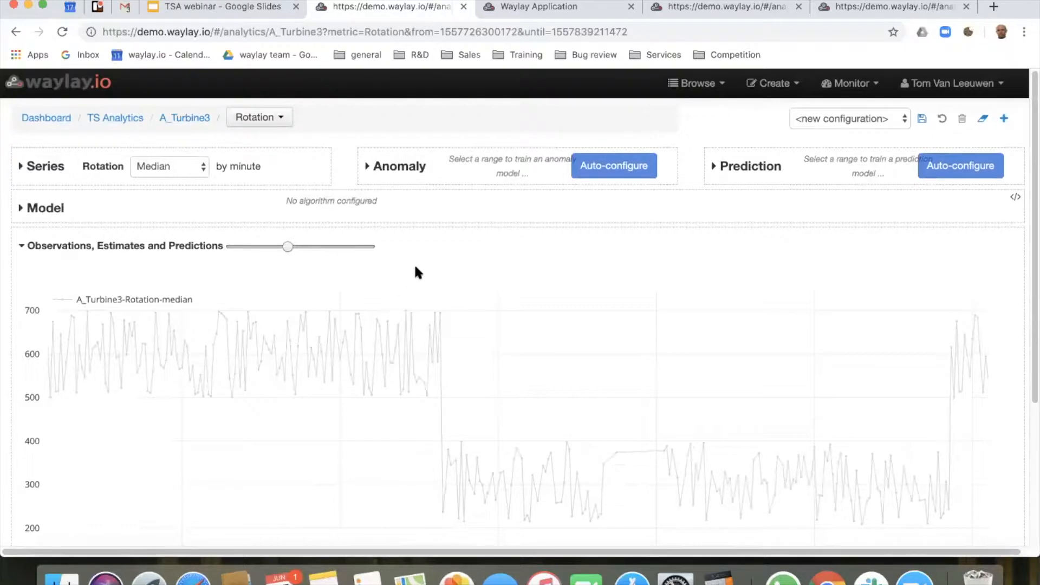
pyautogui.scroll(-3, 420, 271)
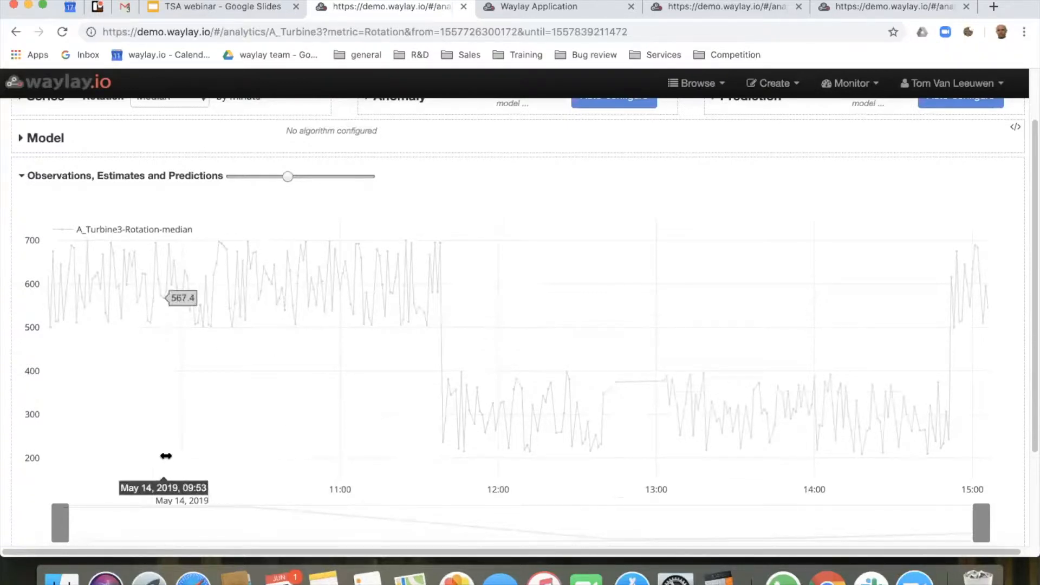
pyautogui.scroll(3, 313, 263)
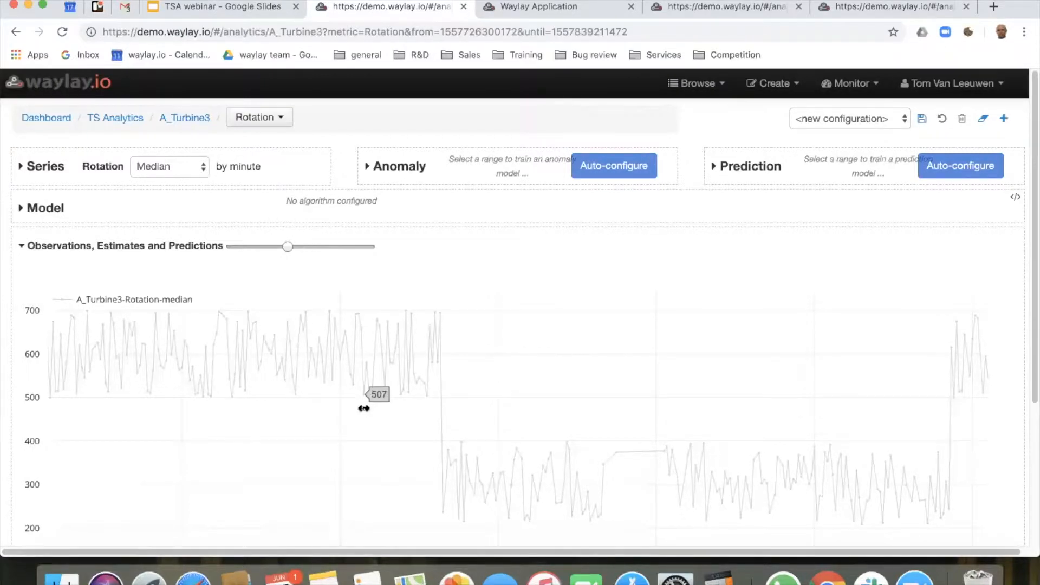
# - Narrow the chart's time window to end shortly before 11:00, and widen it again to end at about 14:05
pyautogui.scroll(-5, 364, 412)
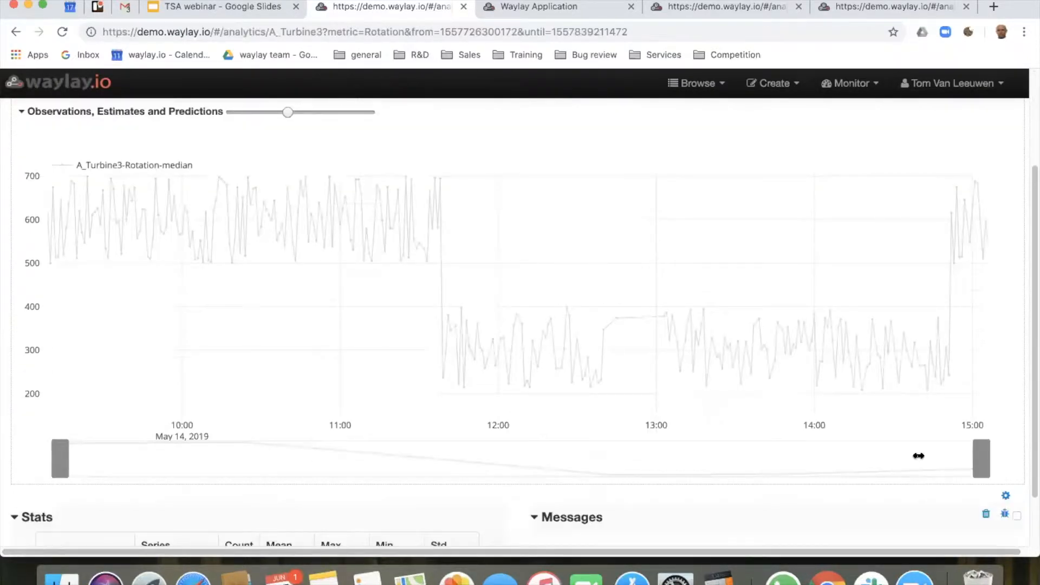
pyautogui.moveTo(980, 465); pyautogui.dragTo(409, 458)
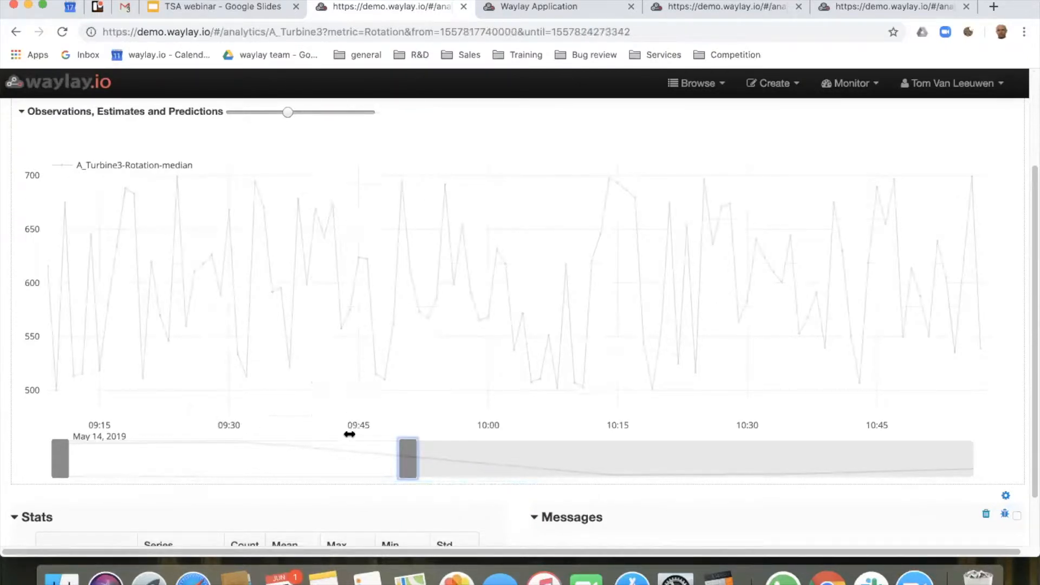
pyautogui.scroll(3, 355, 411)
pyautogui.scroll(-3, 357, 411)
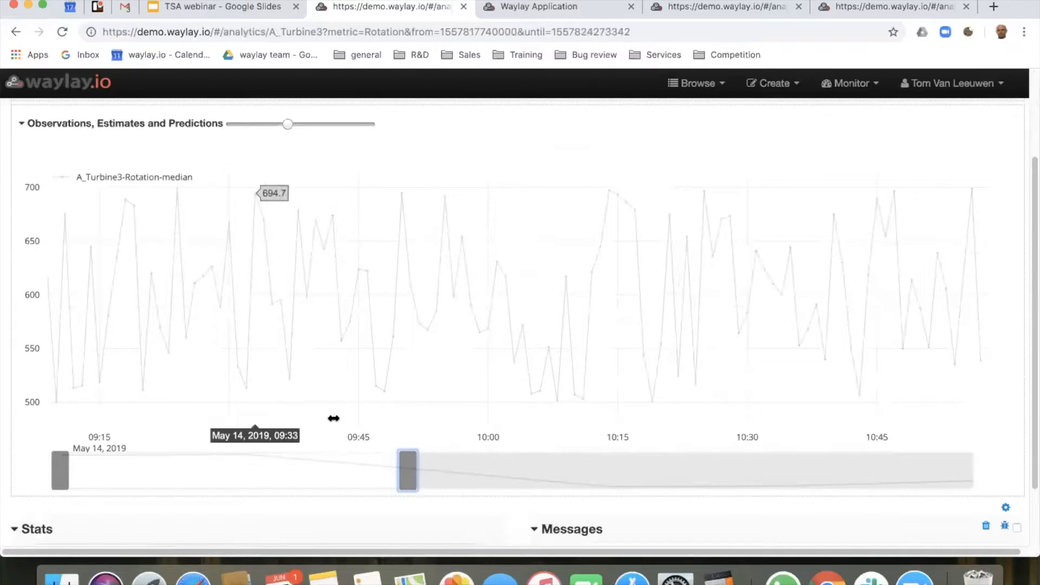
pyautogui.moveTo(419, 475); pyautogui.dragTo(993, 495)
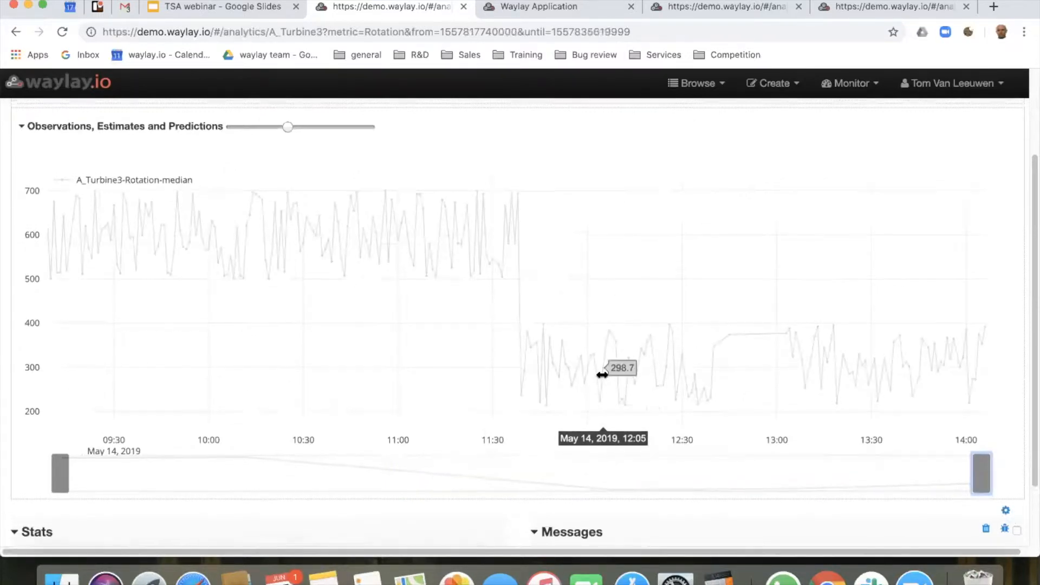
# - Select the normal rotation period from May 14, 2019, 09:19:04 until 11:20:36 on the chart as the training range
pyautogui.scroll(4, 601, 373)
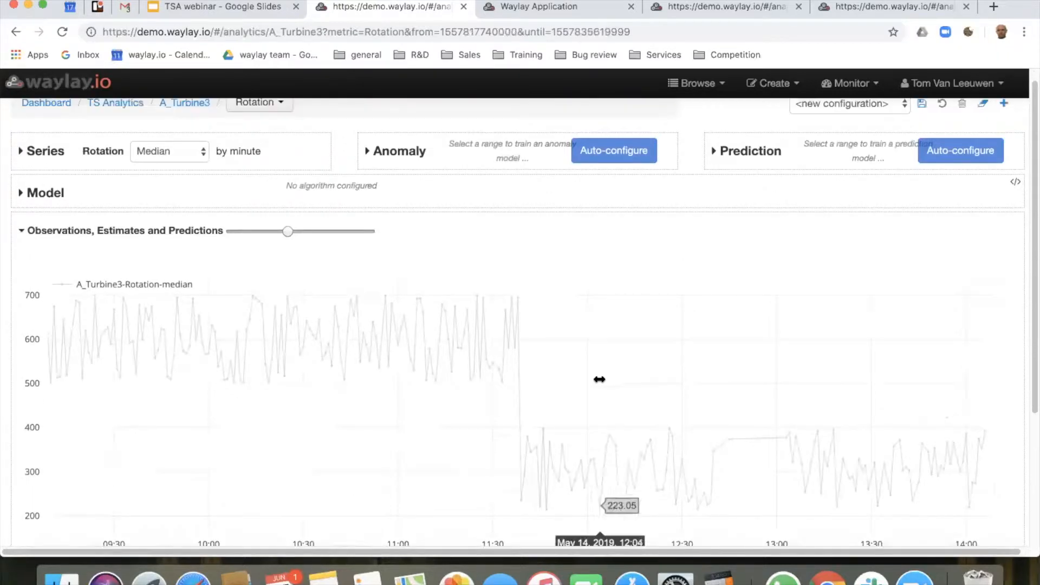
pyautogui.scroll(-2, 599, 379)
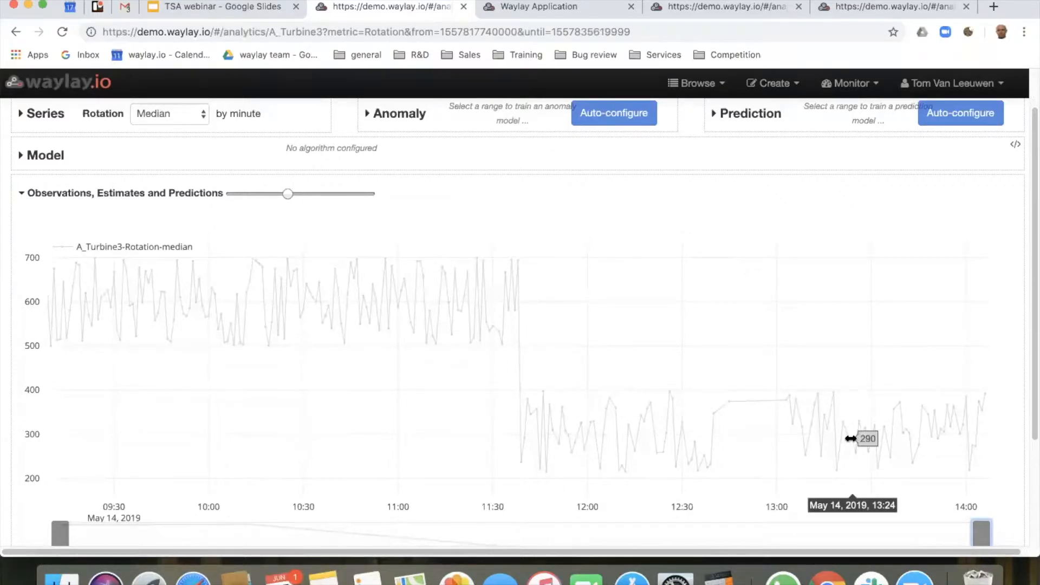
pyautogui.scroll(1, 851, 439)
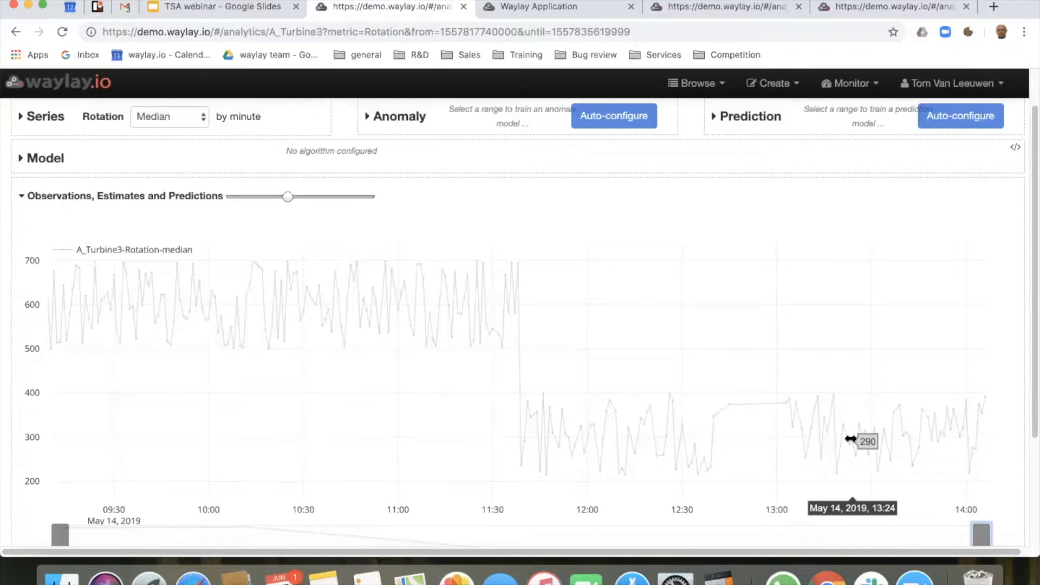
pyautogui.scroll(1, 808, 374)
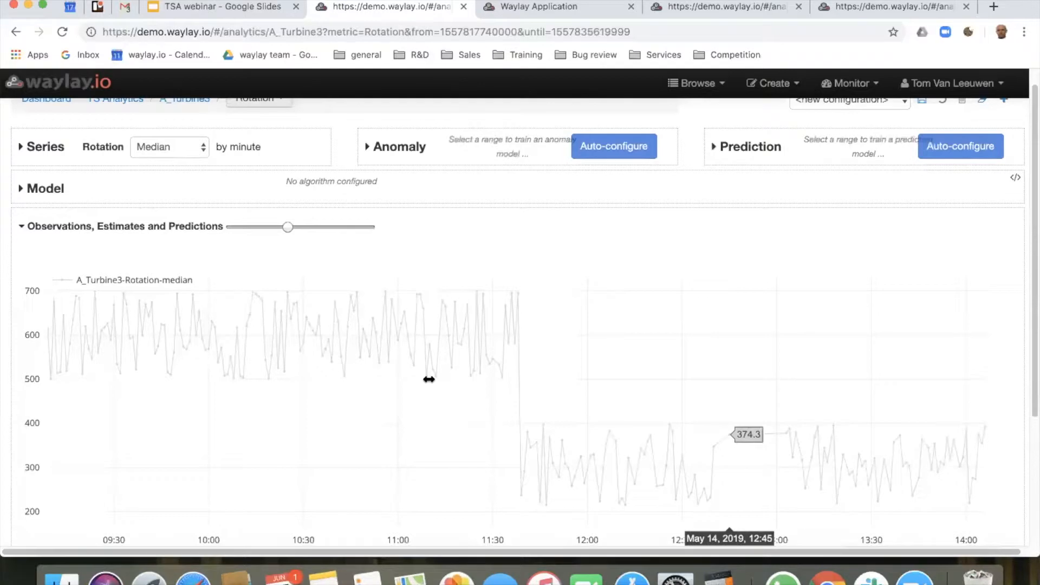
pyautogui.scroll(1, 479, 321)
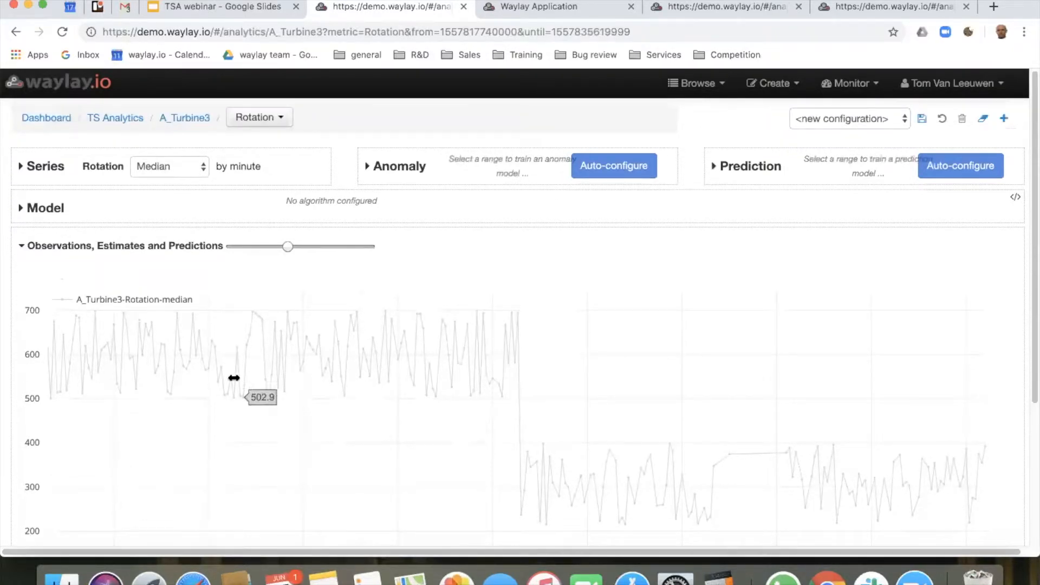
pyautogui.moveTo(79, 342); pyautogui.dragTo(463, 347)
pyautogui.scroll(-2, 563, 320)
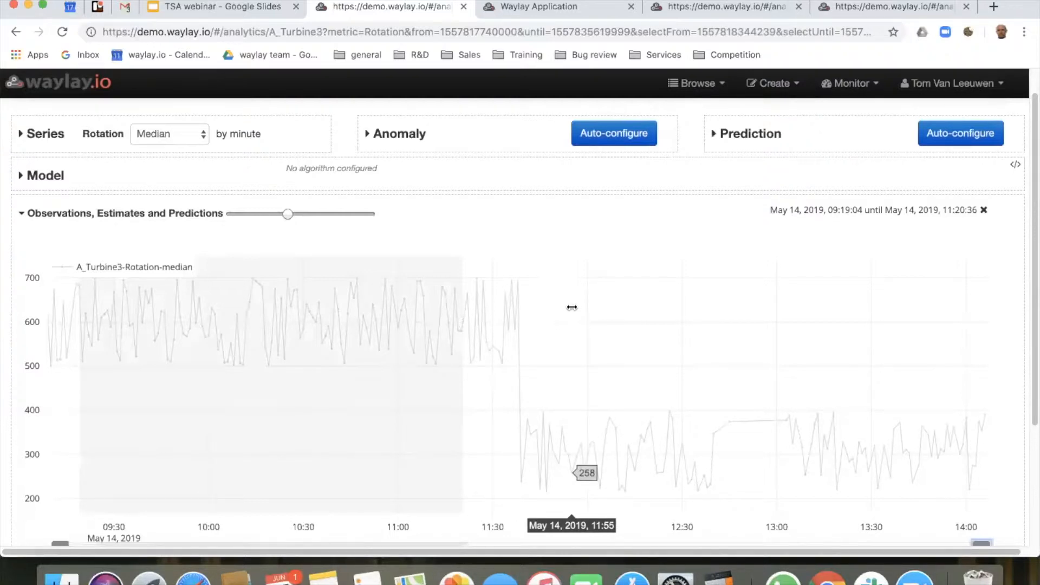
pyautogui.scroll(2, 572, 307)
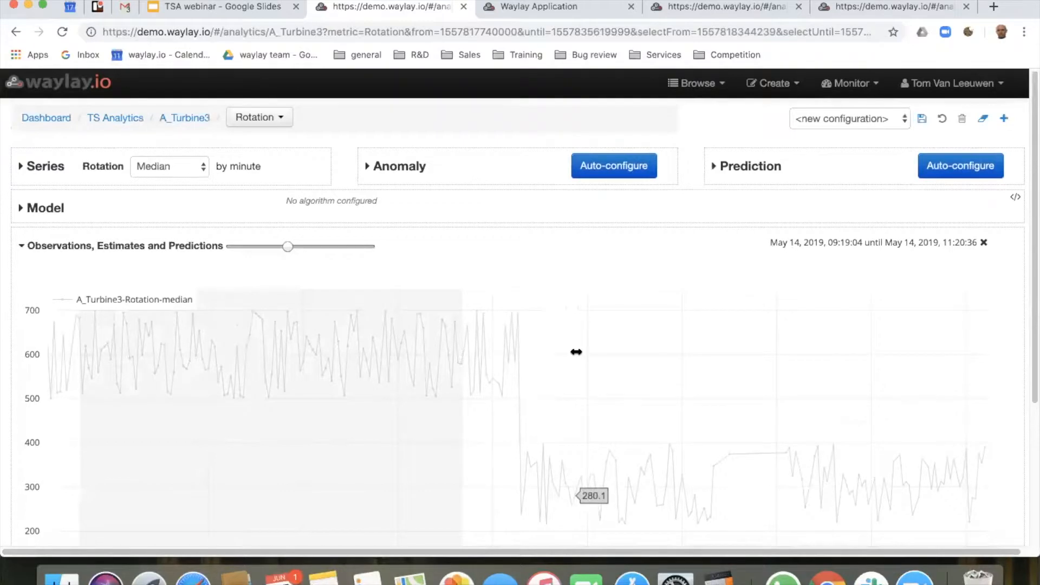
# - Auto-configure anomaly detection for the selected range with Seasonality disabled and the "Fixed" model enabled
pyautogui.click(610, 169)
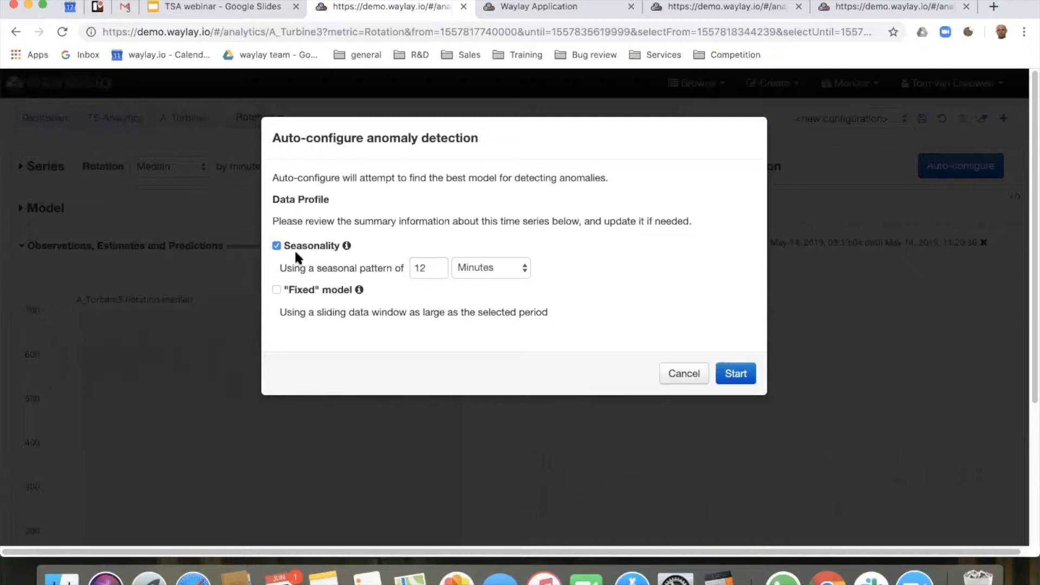
pyautogui.click(276, 246)
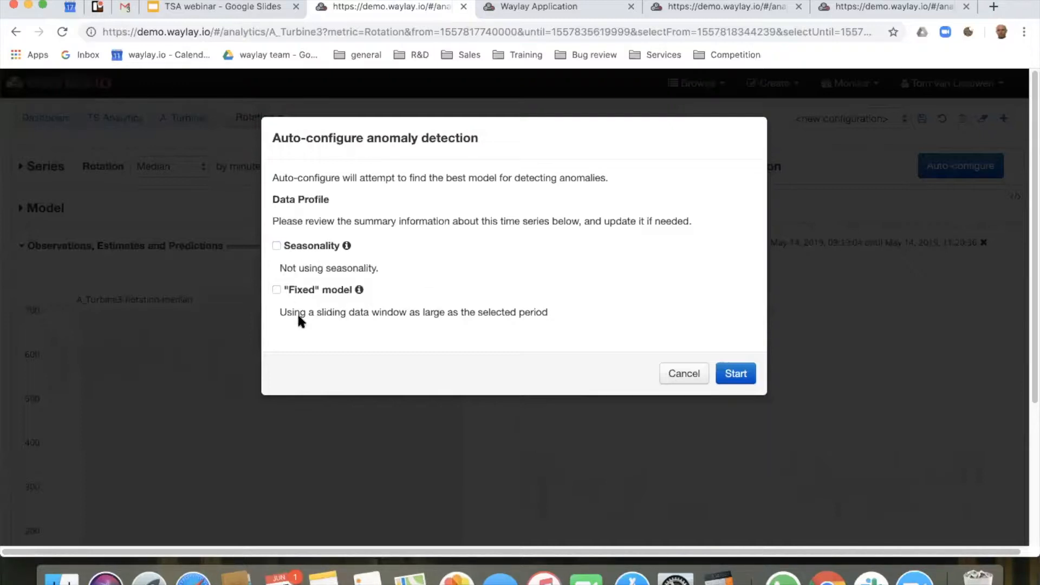
pyautogui.click(277, 292)
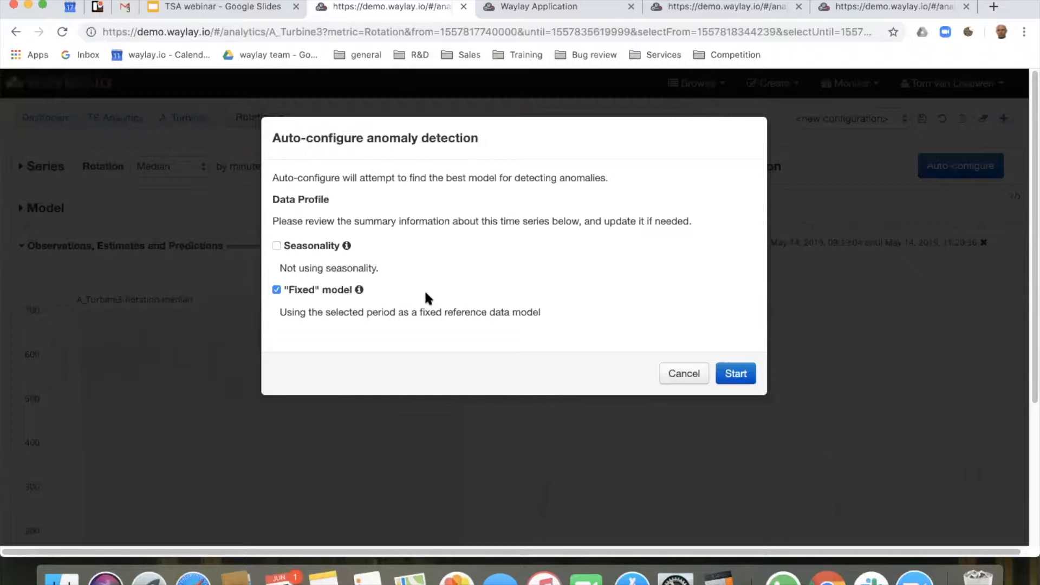
pyautogui.click(735, 374)
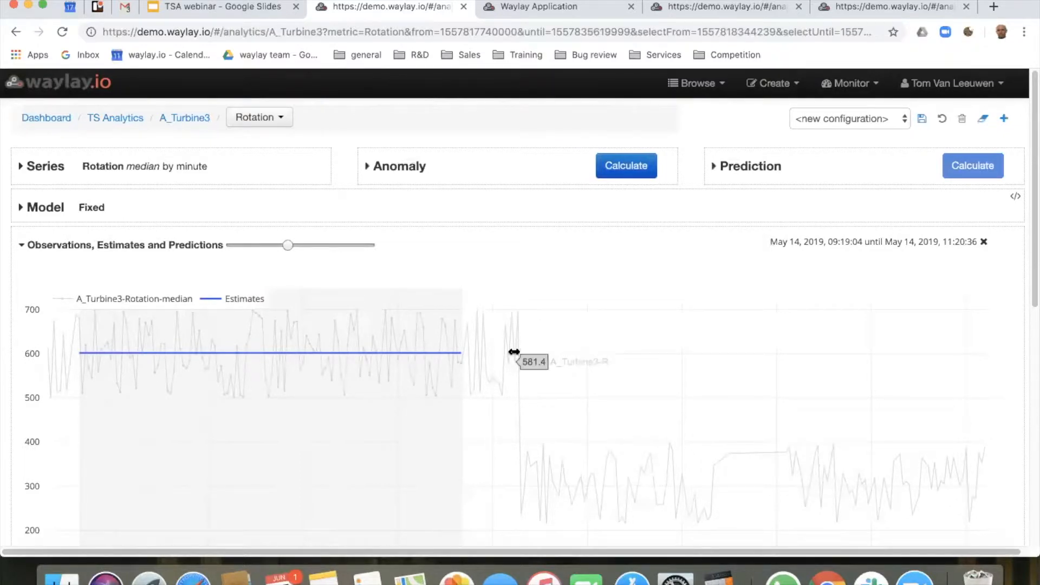
# - Show the Config Editor and review the generated anomaly and algorithm settings for the Rotation metric
pyautogui.click(1015, 197)
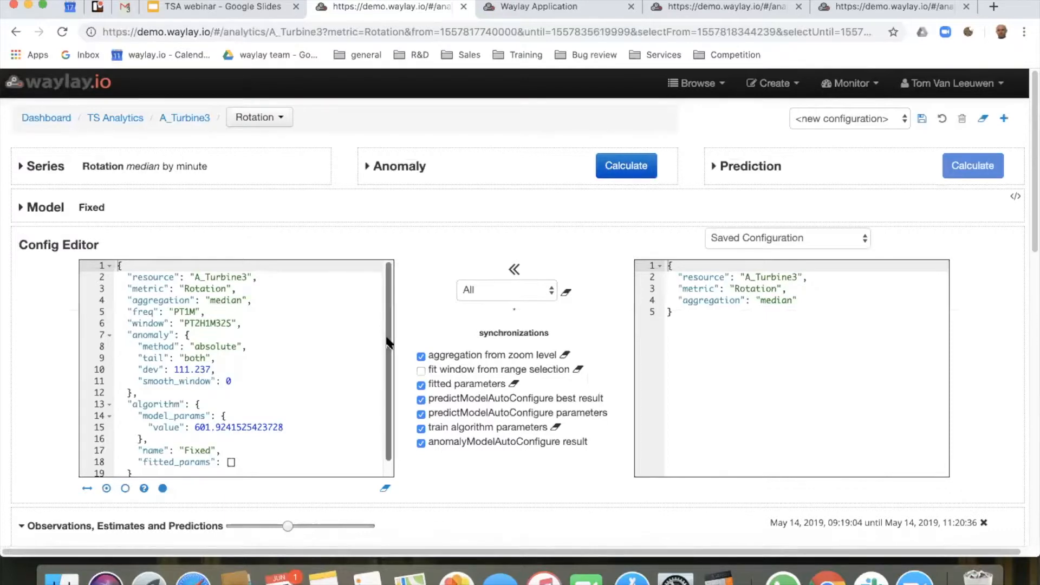
pyautogui.moveTo(387, 339)
pyautogui.mouseDown()
pyautogui.moveTo(389, 358)
pyautogui.moveTo(388, 333)
pyautogui.mouseUp()
pyautogui.scroll(-1, 387, 337)
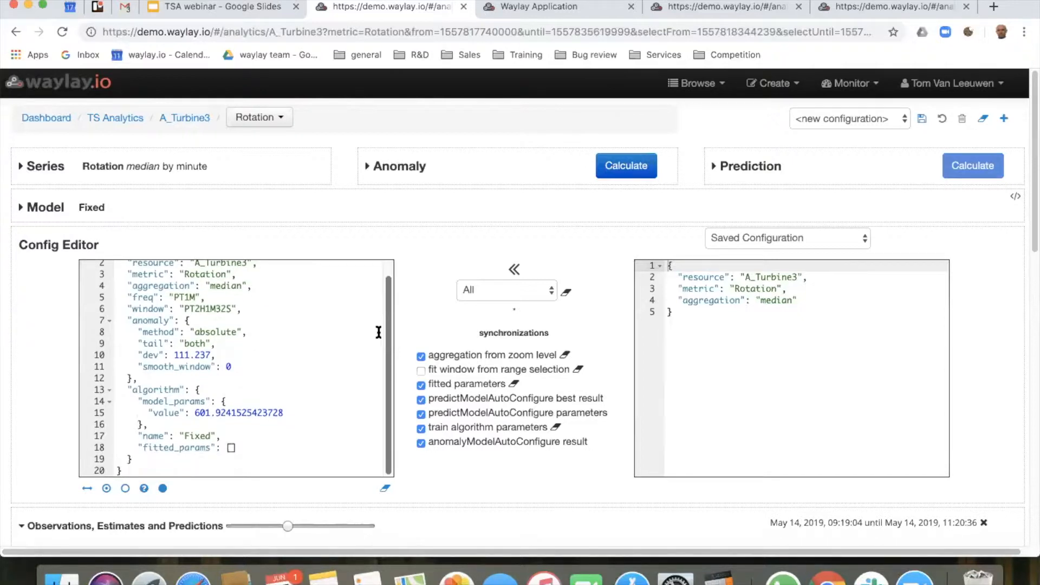
pyautogui.scroll(1, 364, 334)
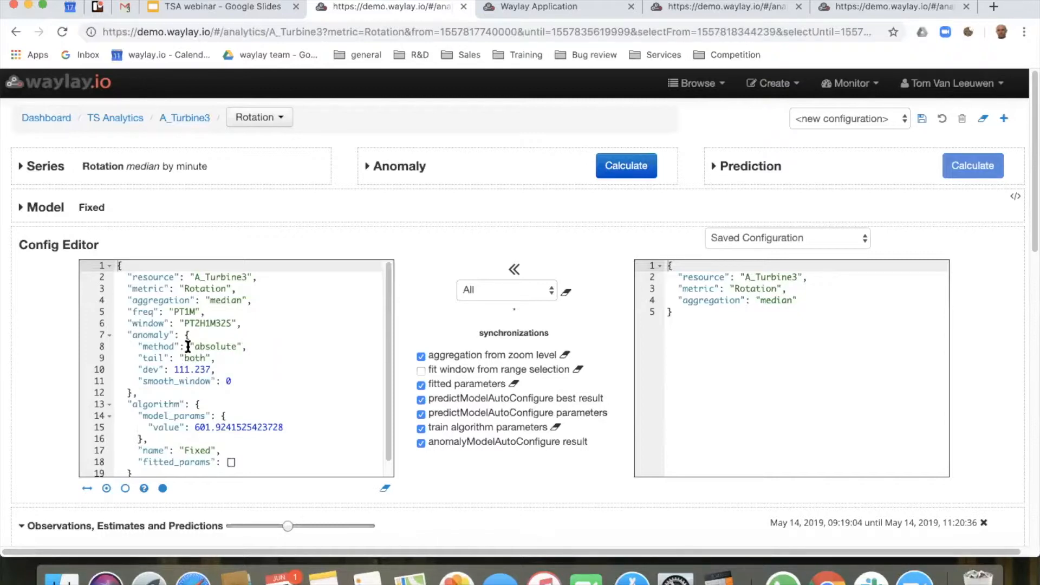
pyautogui.scroll(-1, 236, 364)
pyautogui.scroll(1, 236, 365)
# - Review the model parameters and available algorithms with Fixed kept selected, and hide the Model details and Config Editor
pyautogui.click(21, 209)
pyautogui.click(212, 214)
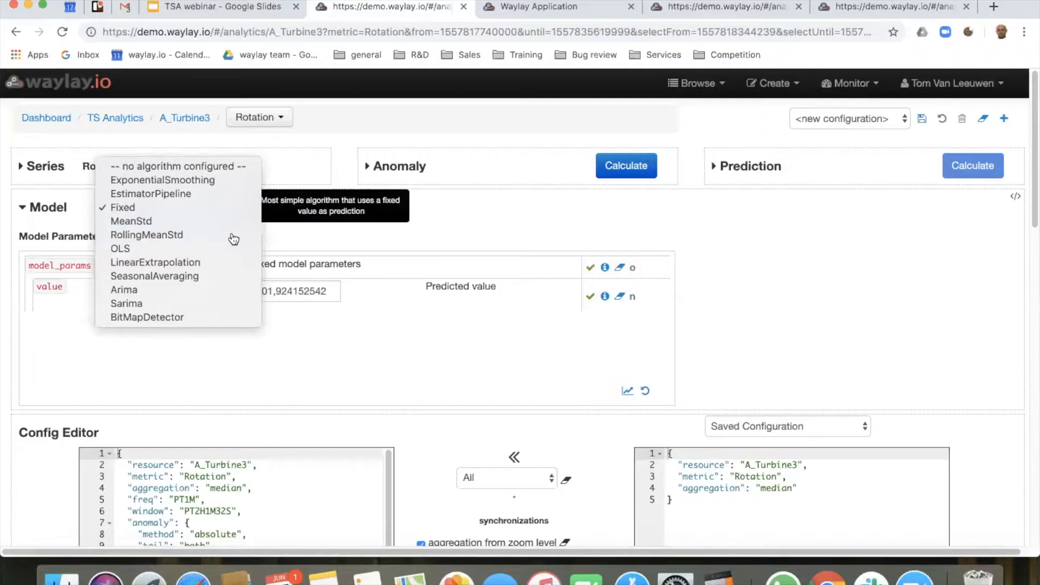
pyautogui.click(25, 208)
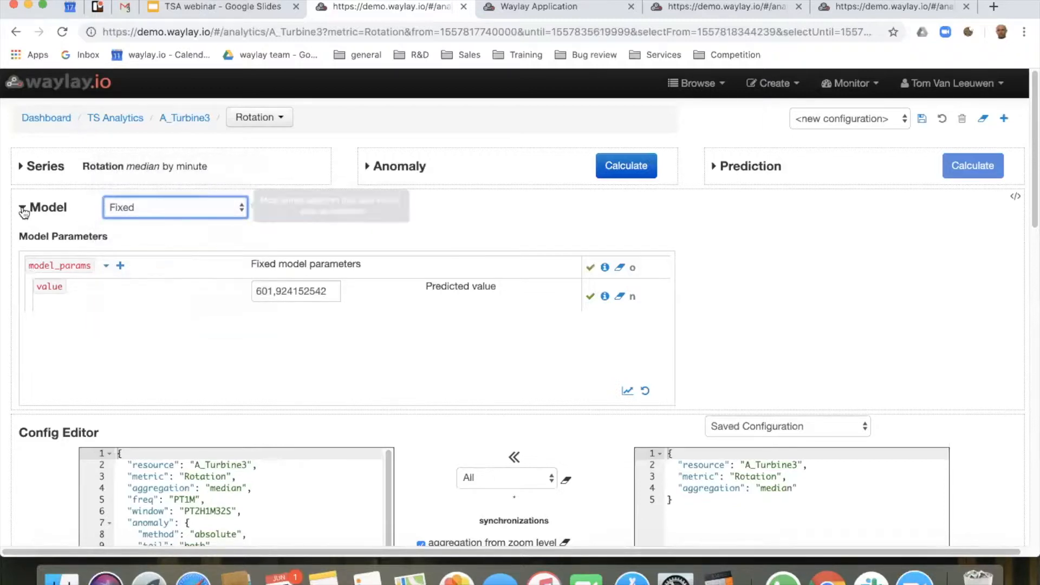
pyautogui.click(23, 211)
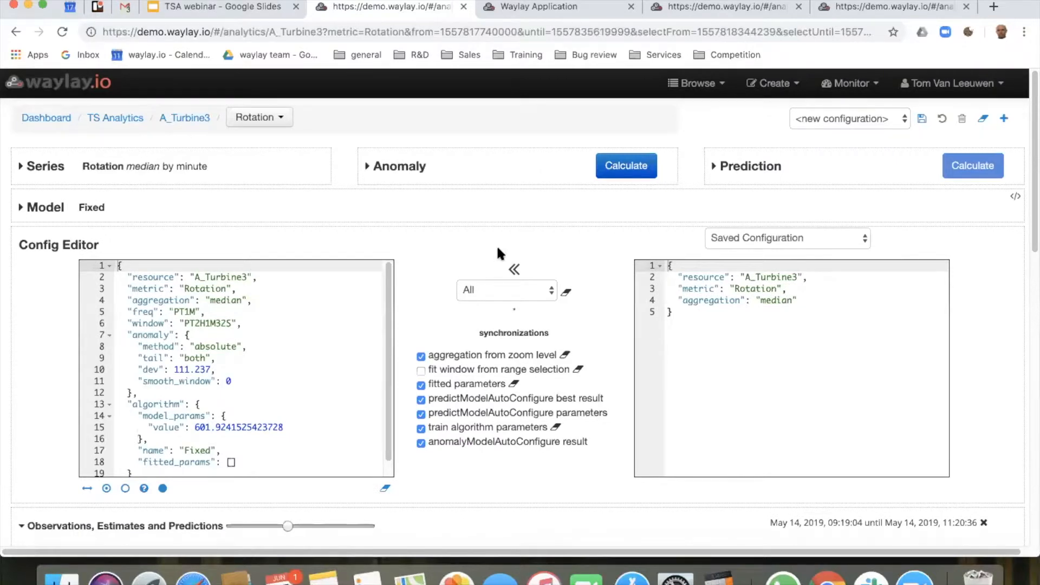
pyautogui.click(1016, 197)
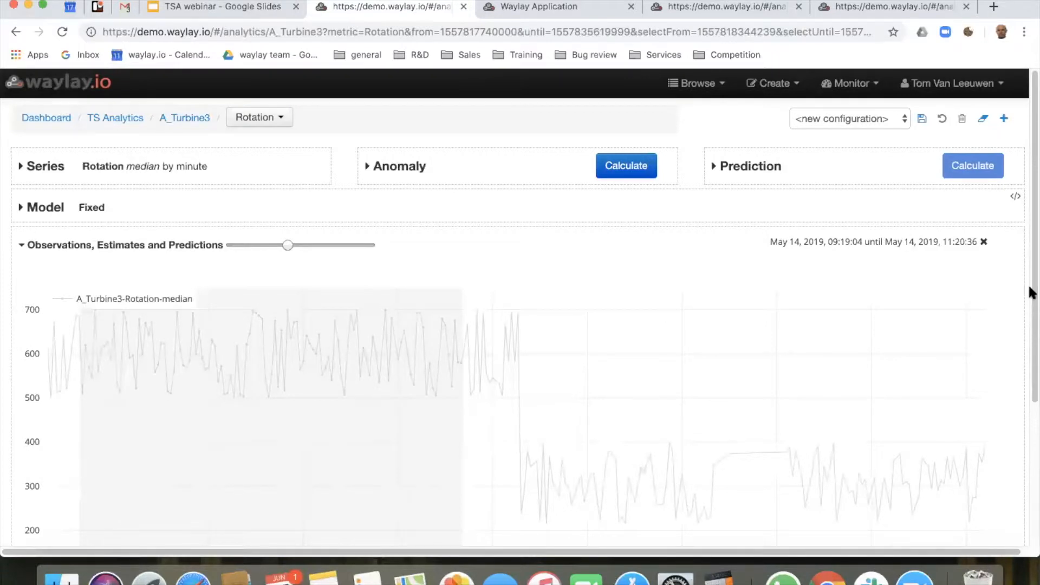
pyautogui.moveTo(1031, 297); pyautogui.dragTo(1029, 324)
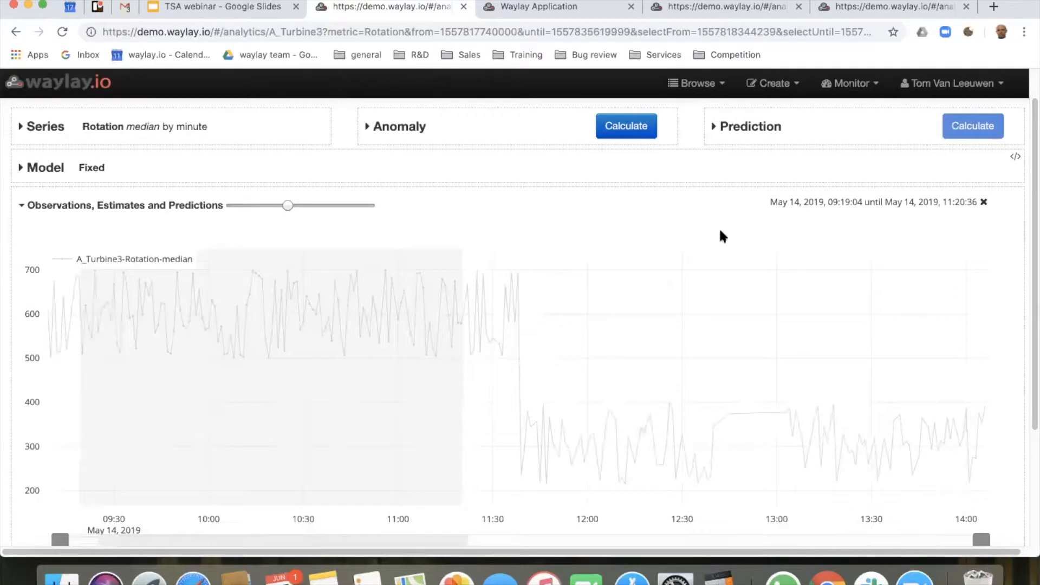
# - Select May 14, 2019, 11:31:35 until 14:00:21 on the chart as the test range and calculate its anomalies
pyautogui.moveTo(1028, 265); pyautogui.dragTo(1028, 247)
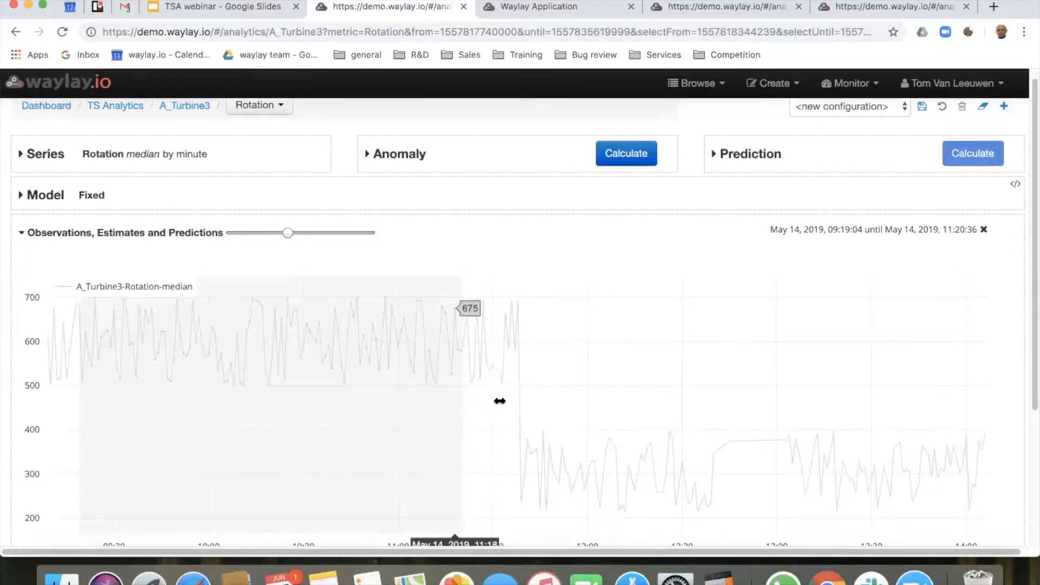
pyautogui.moveTo(497, 392); pyautogui.dragTo(967, 413)
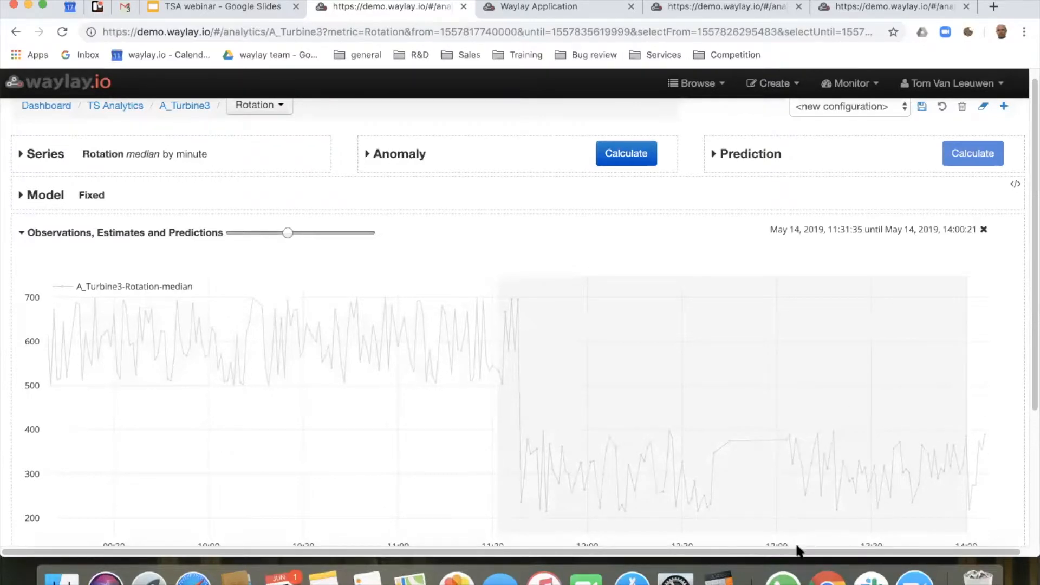
pyautogui.hscroll(2, 801, 553)
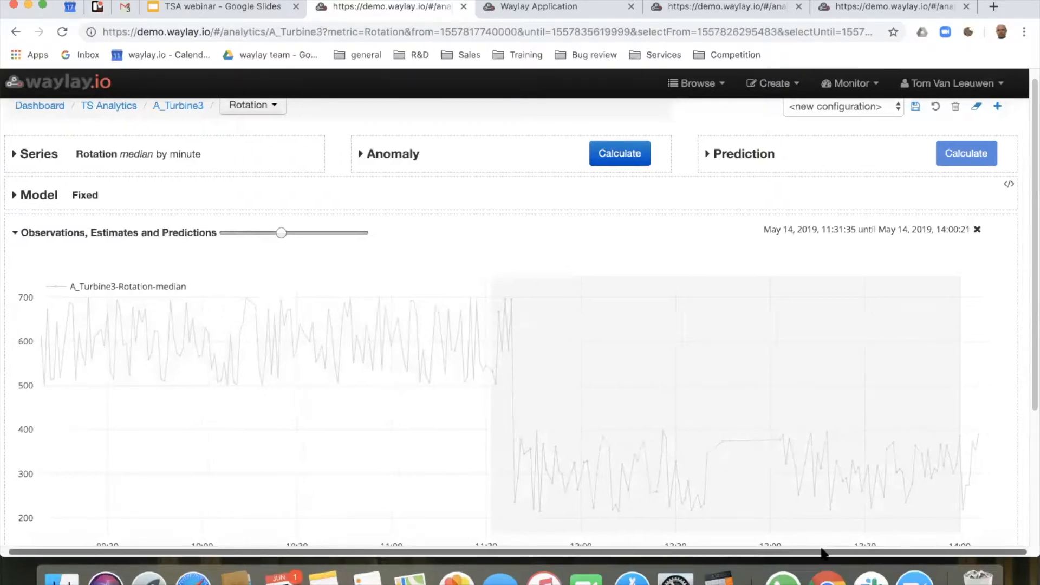
pyautogui.click(624, 156)
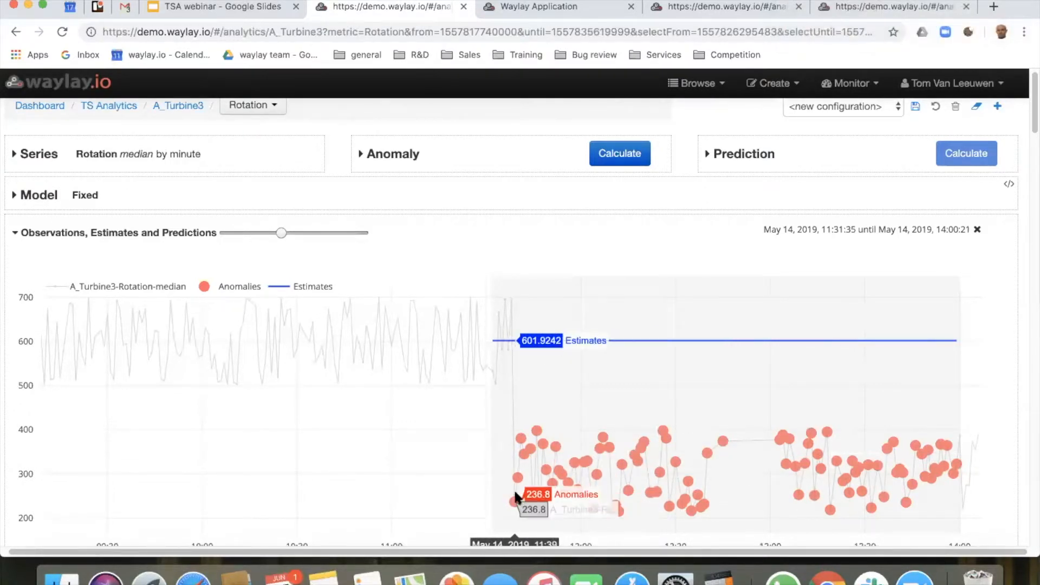
# - Enlarge the residuals chart and examine the residuals against their thresholds, the Stats table and the list of all anomalies
pyautogui.scroll(-2, 563, 466)
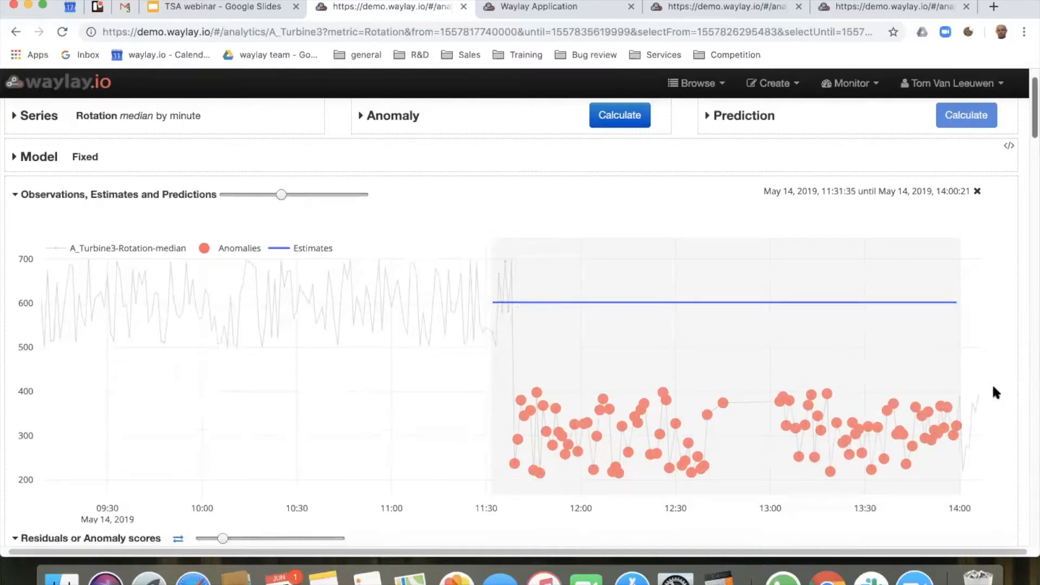
pyautogui.scroll(-1, 991, 384)
pyautogui.scroll(-5, 985, 383)
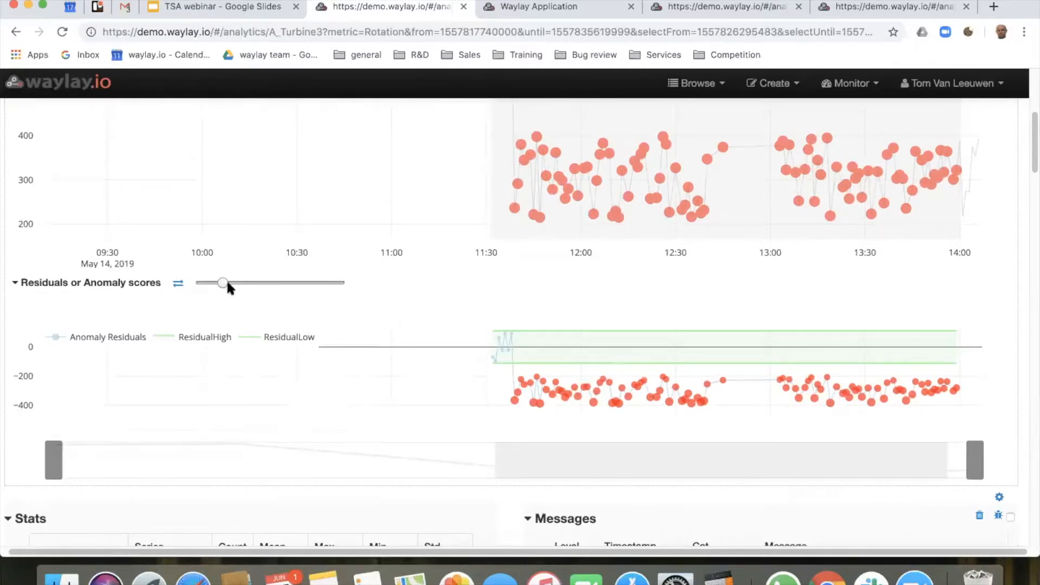
pyautogui.moveTo(222, 283); pyautogui.dragTo(240, 297)
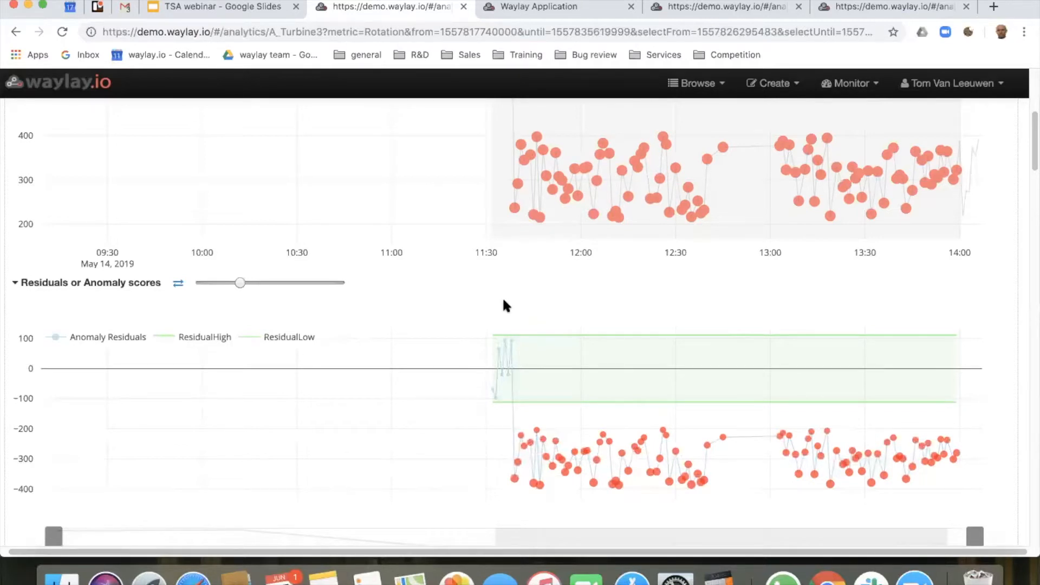
pyautogui.scroll(-10, 503, 300)
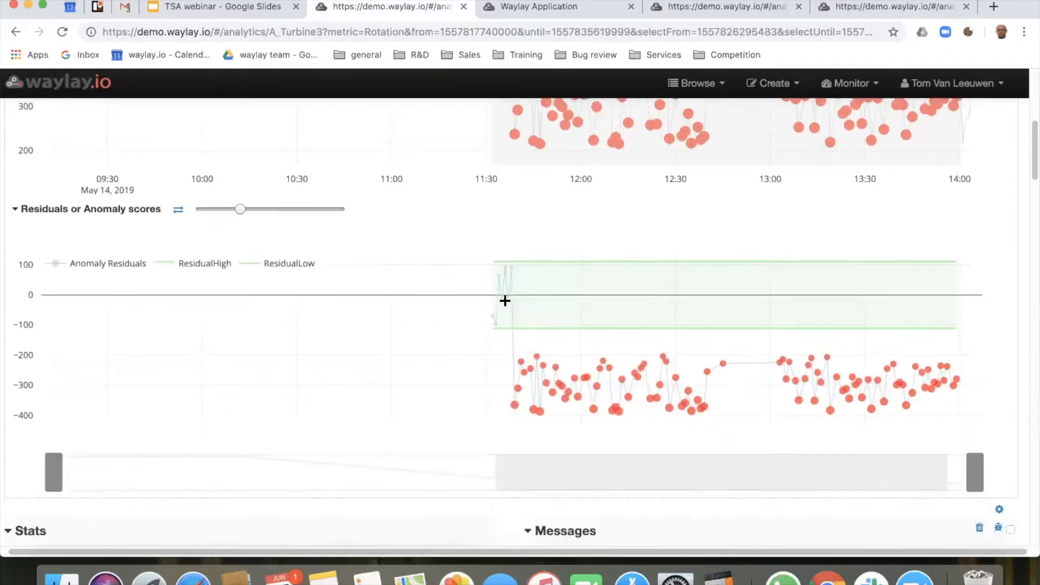
pyautogui.scroll(-5, 502, 297)
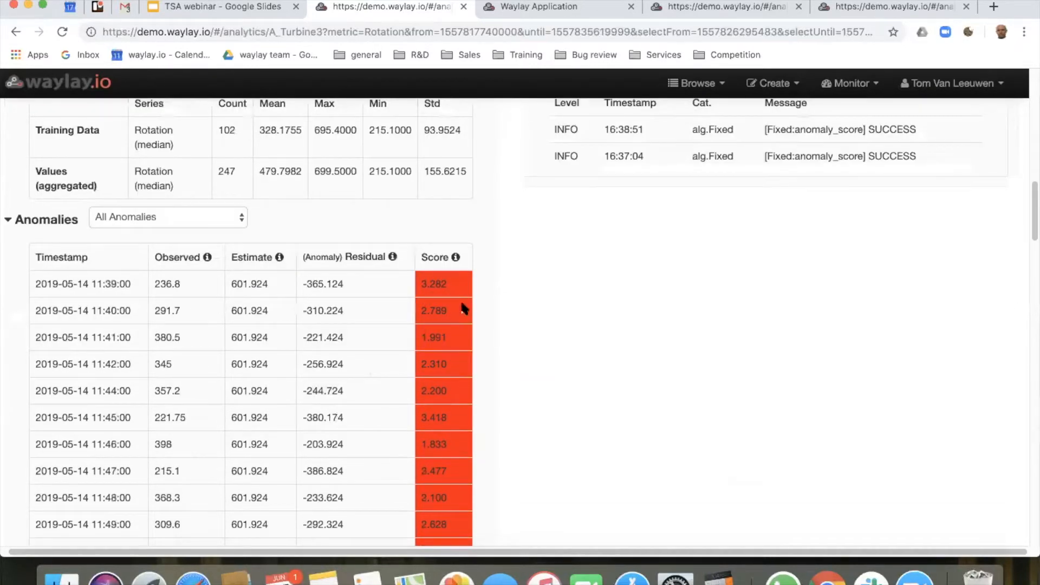
pyautogui.scroll(7, 464, 306)
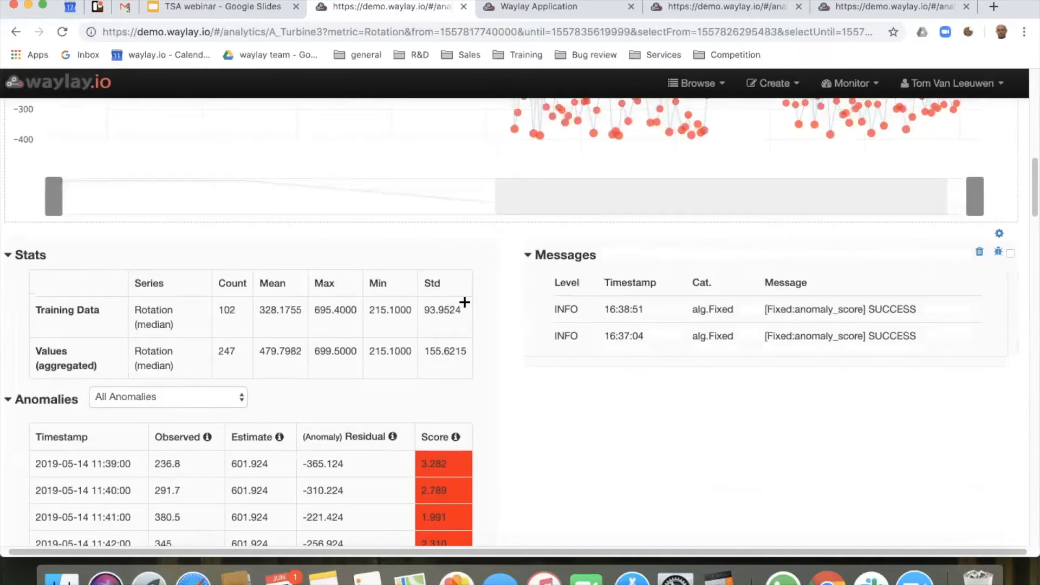
# - Save the option configuration as "Rotation" with the description "rotation_engine_model1" and clear the notification
pyautogui.scroll(20, 464, 302)
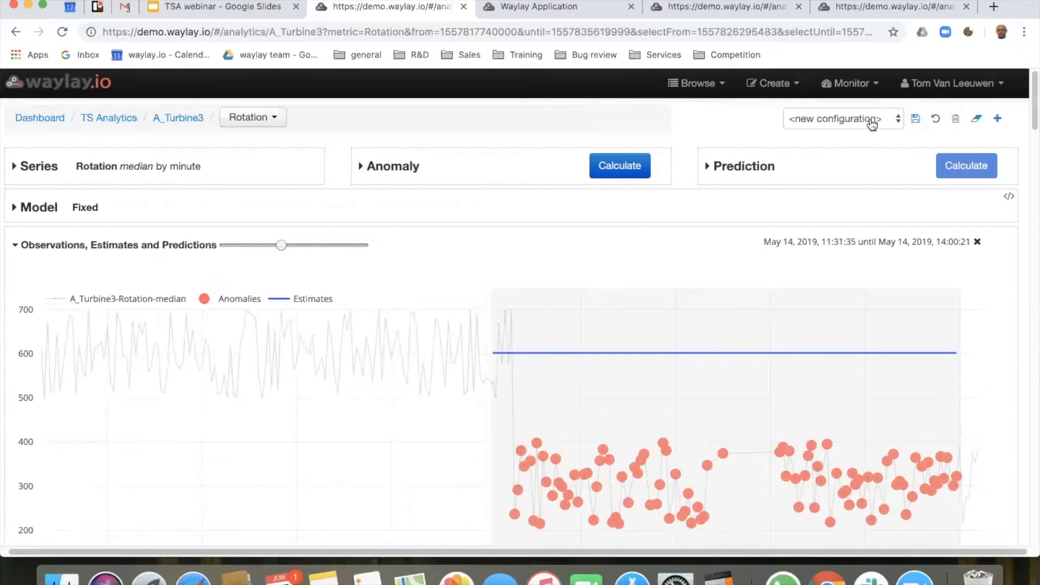
pyautogui.click(915, 118)
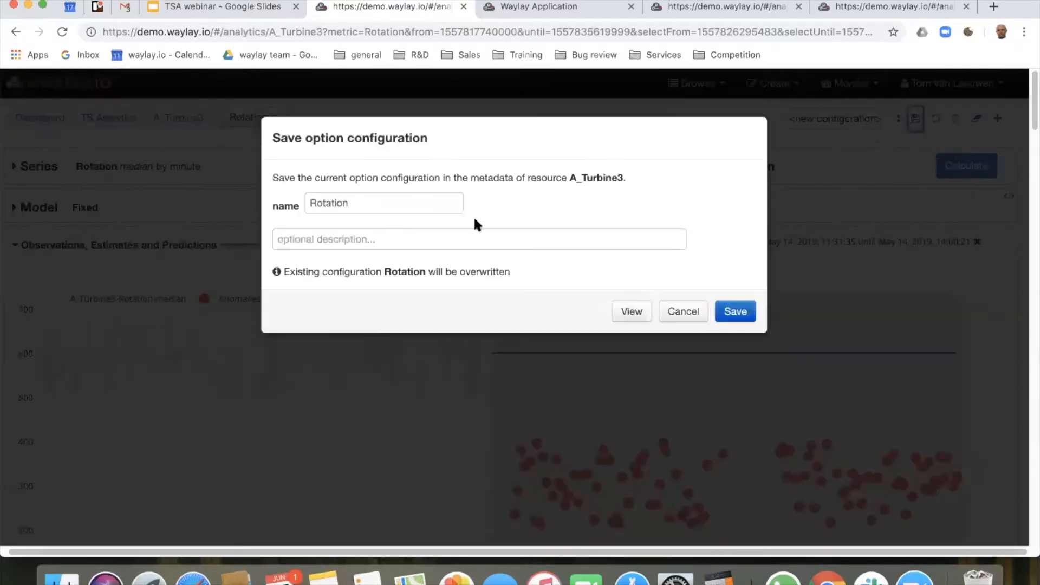
pyautogui.click(334, 238)
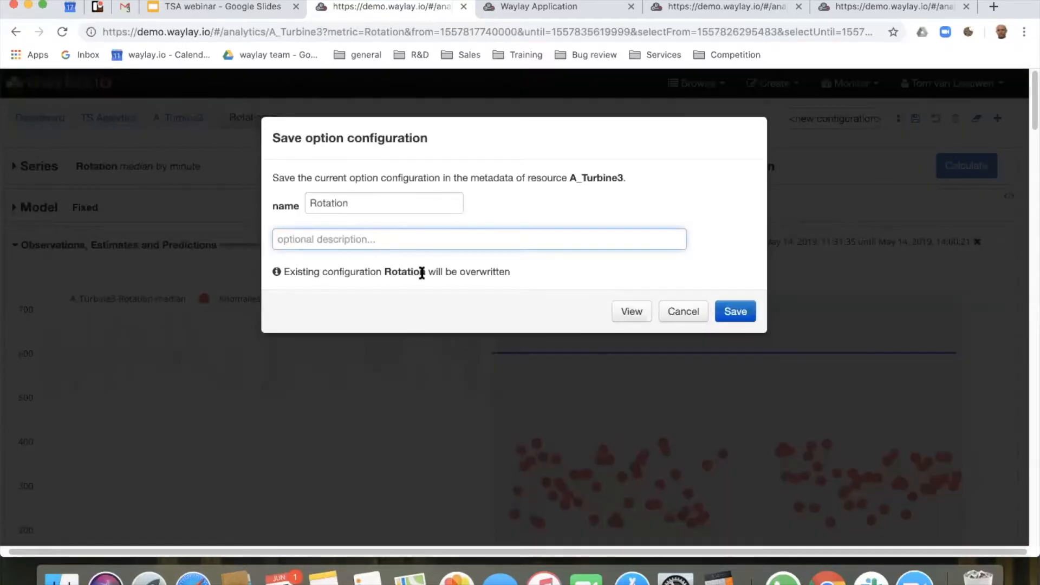
pyautogui.write('rotata')
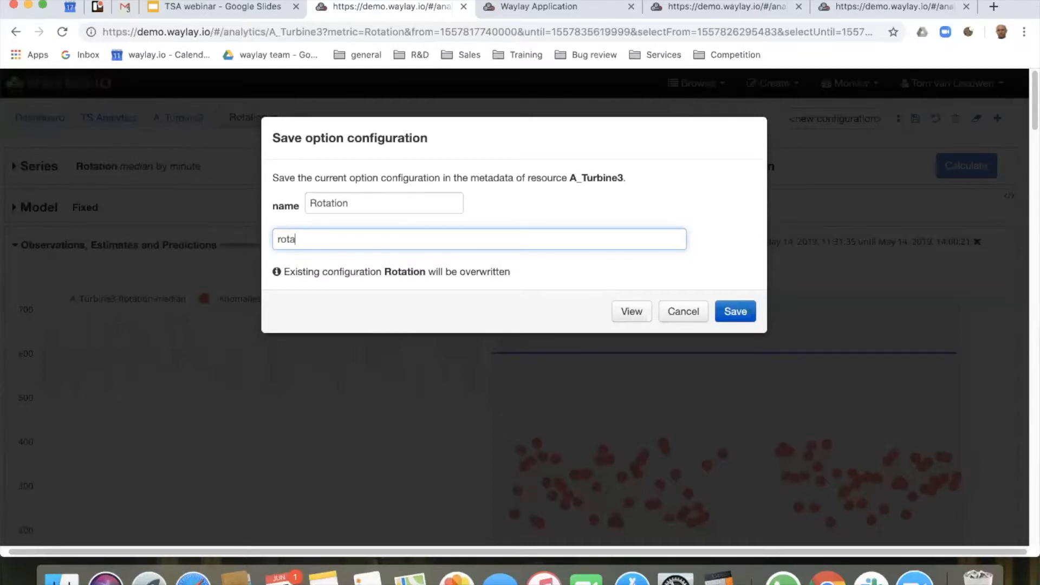
pyautogui.write('tion_engine_model1')
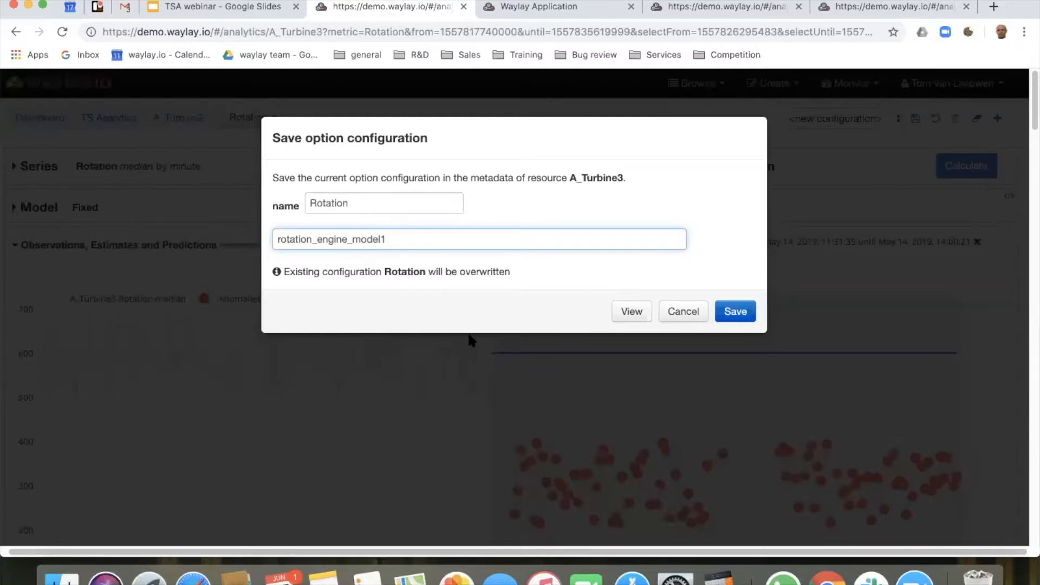
pyautogui.click(730, 314)
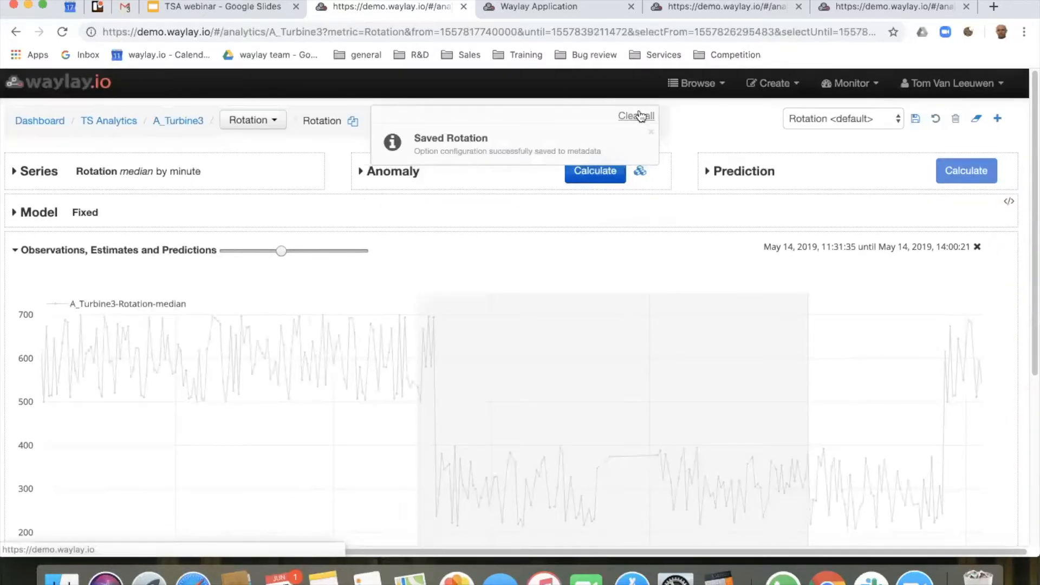
pyautogui.click(640, 116)
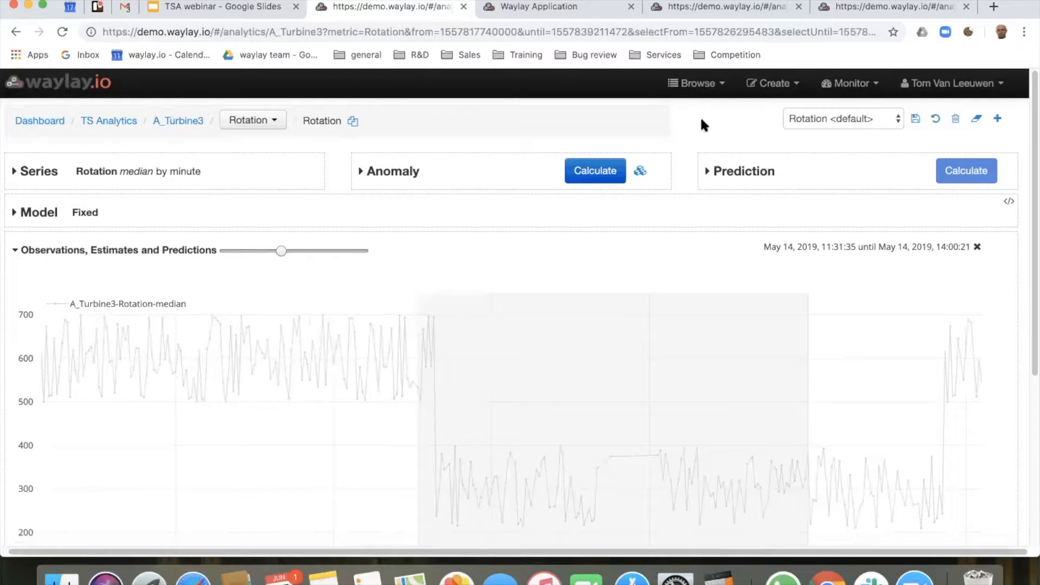
# - Create a rule template from the saved anomaly configuration, move its anomaly sensor lower on the canvas, and check its tsaConfig value
pyautogui.click(640, 172)
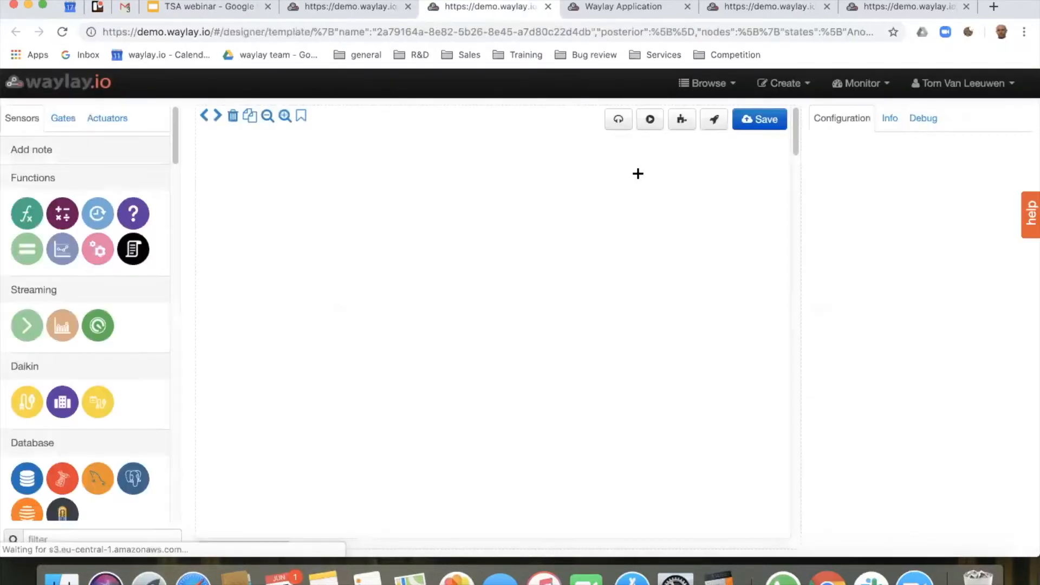
pyautogui.moveTo(280, 179); pyautogui.dragTo(289, 334)
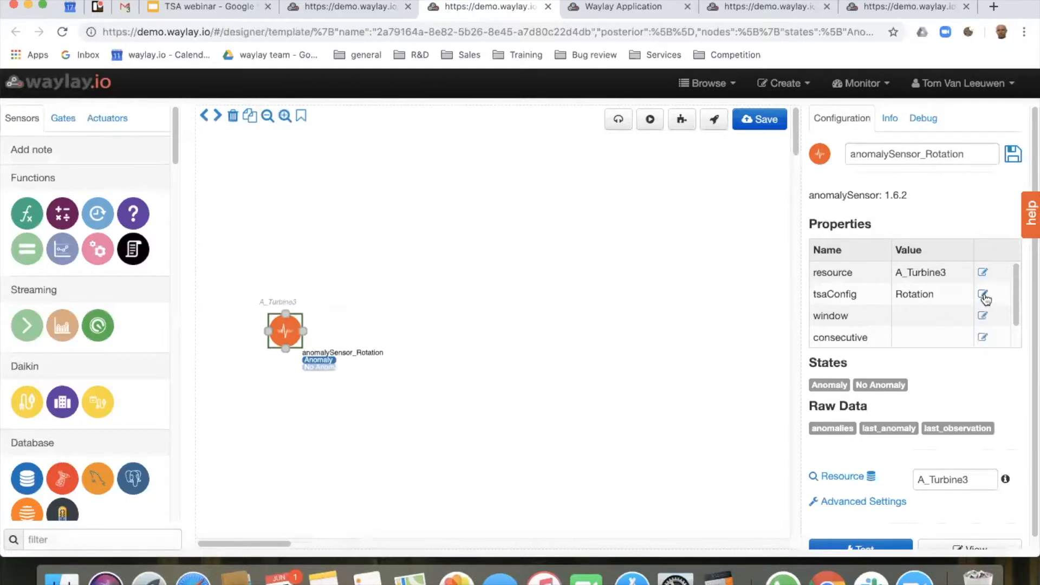
pyautogui.click(983, 295)
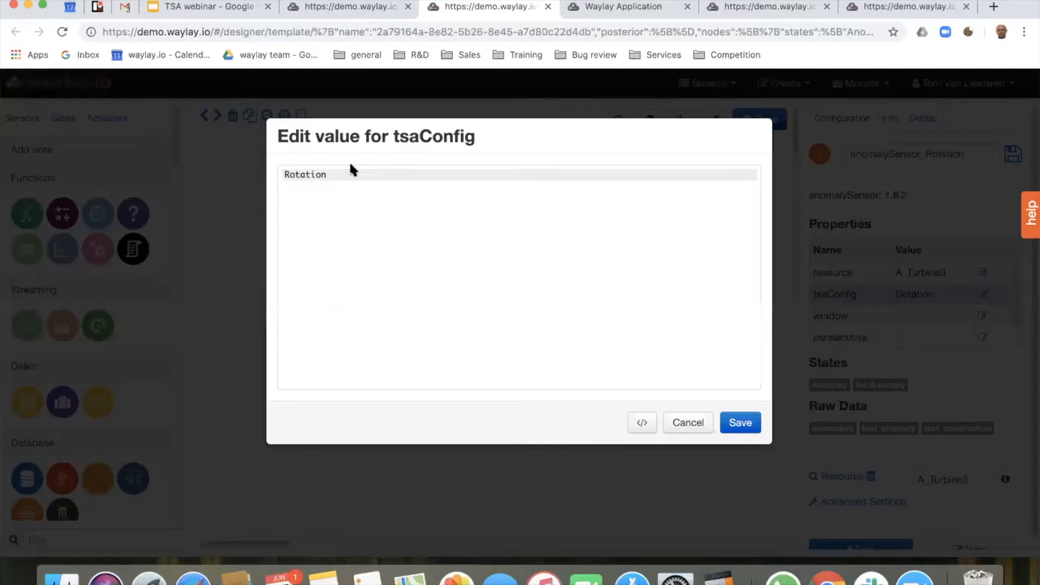
pyautogui.click(687, 423)
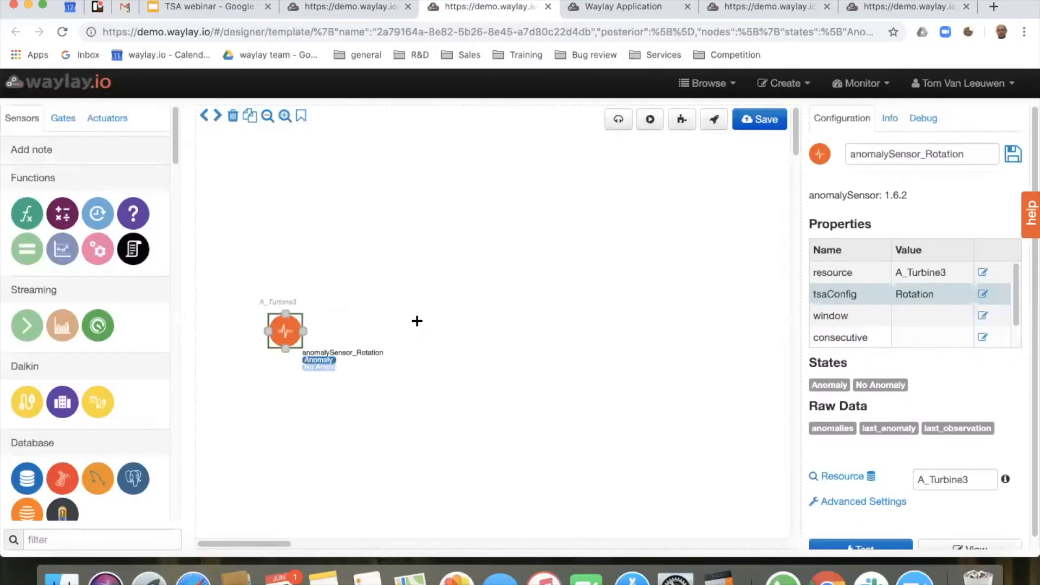
pyautogui.moveTo(173, 147); pyautogui.dragTo(181, 446)
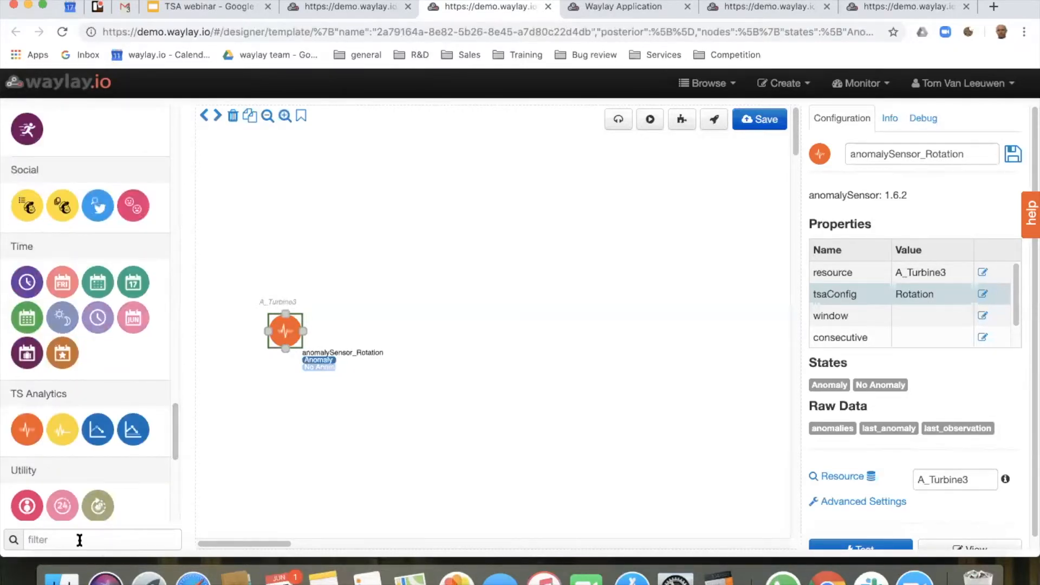
pyautogui.click(81, 540)
pyautogui.write('twili')
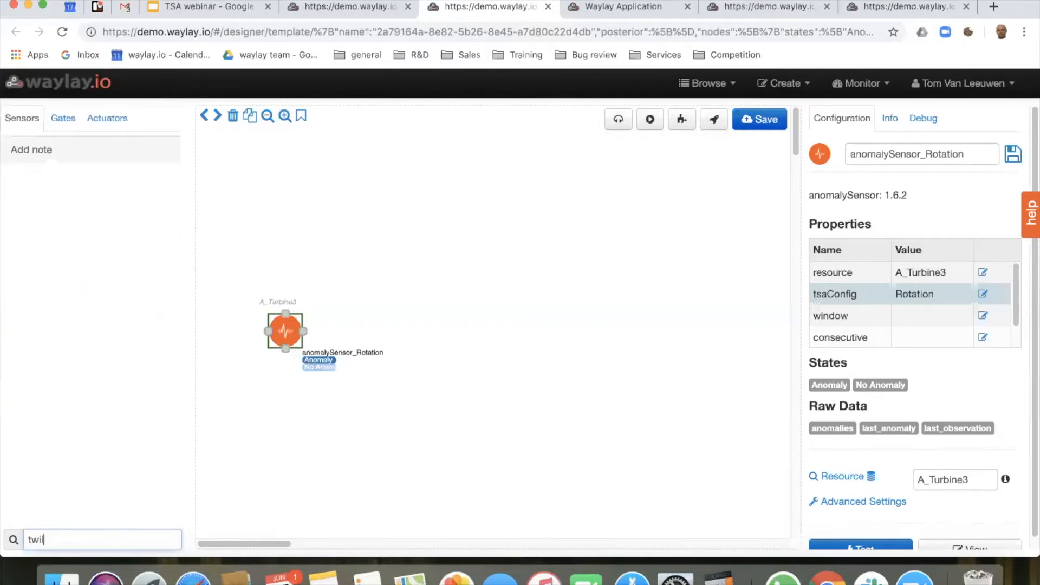
pyautogui.press('BackSpace')
pyautogui.press('BackSpace')
pyautogui.press('BackSpace')
pyautogui.press('BackSpace')
pyautogui.press('BackSpace')
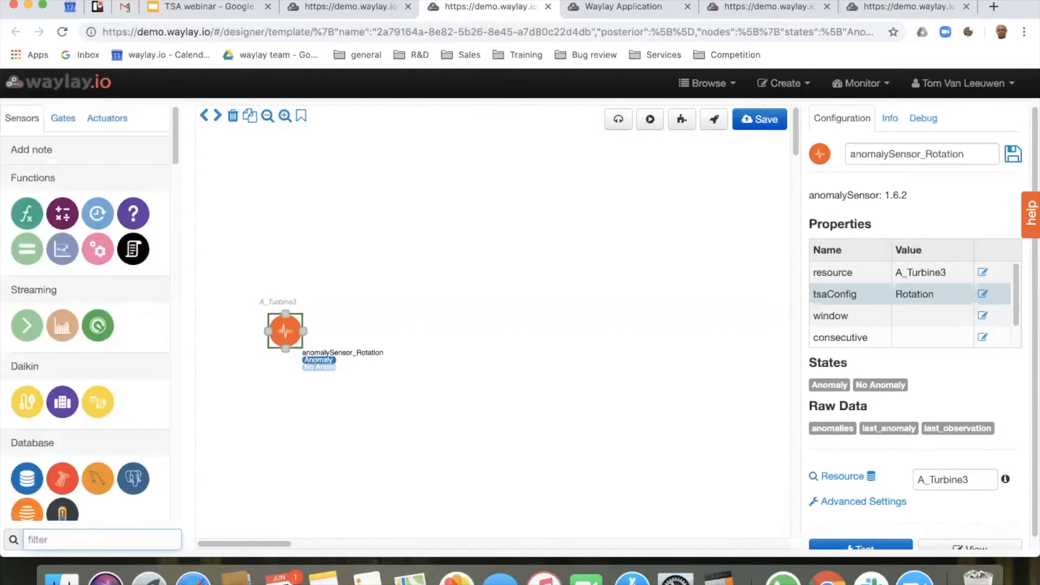
# - Filter the actuators by "sms", place a TwilioSMS actuator above and to the right of the anomaly sensor, and dismiss the notification
pyautogui.click(107, 118)
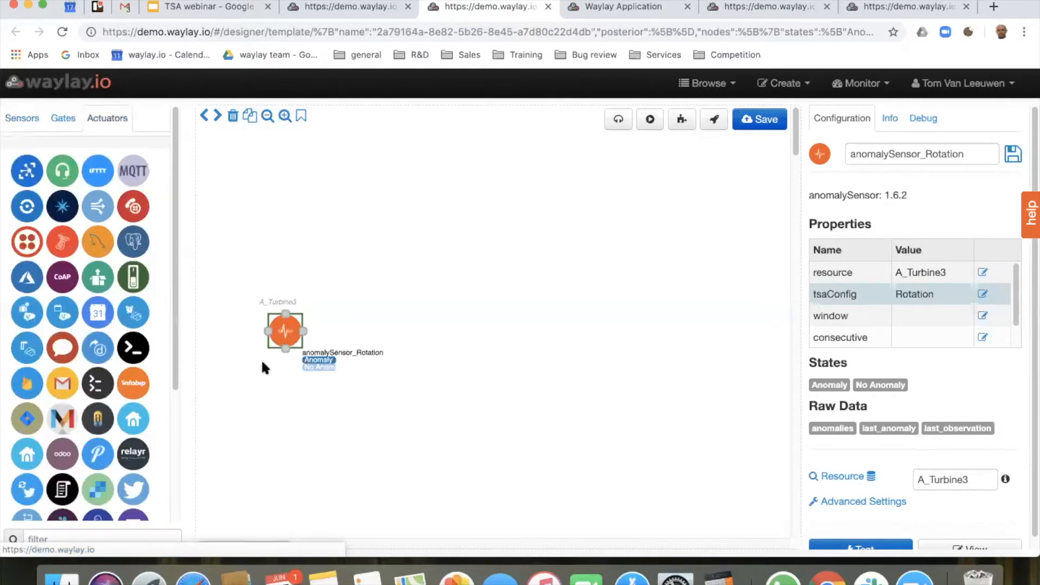
pyautogui.moveTo(175, 328); pyautogui.dragTo(176, 436)
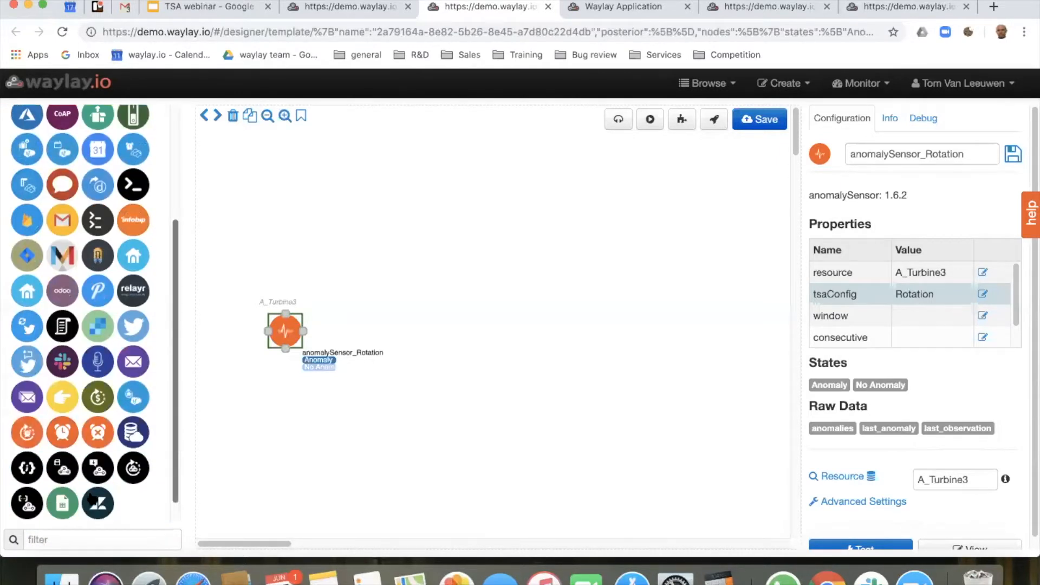
pyautogui.click(56, 540)
pyautogui.write('sms')
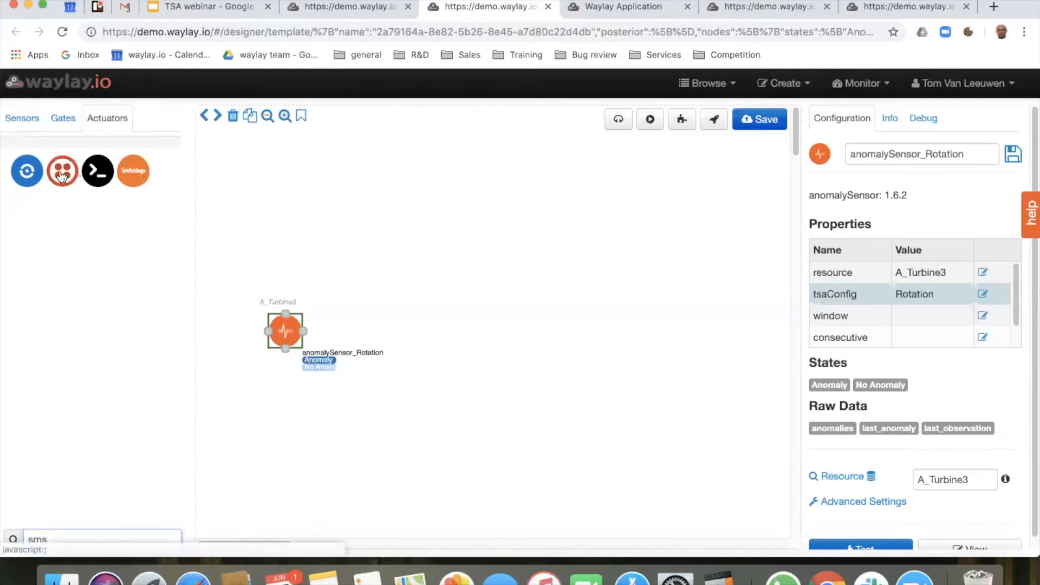
pyautogui.moveTo(62, 172); pyautogui.dragTo(462, 272)
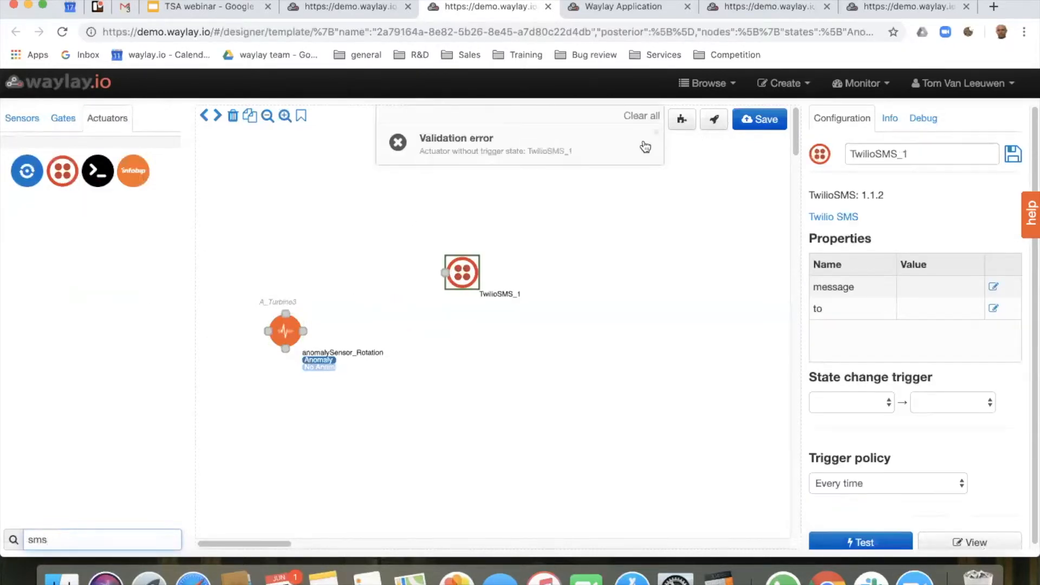
pyautogui.click(642, 116)
# - Connect the anomalySensor_Rotation node to the TwilioSMS actuator and set Anomaly as its trigger state
pyautogui.moveTo(310, 328); pyautogui.dragTo(445, 273)
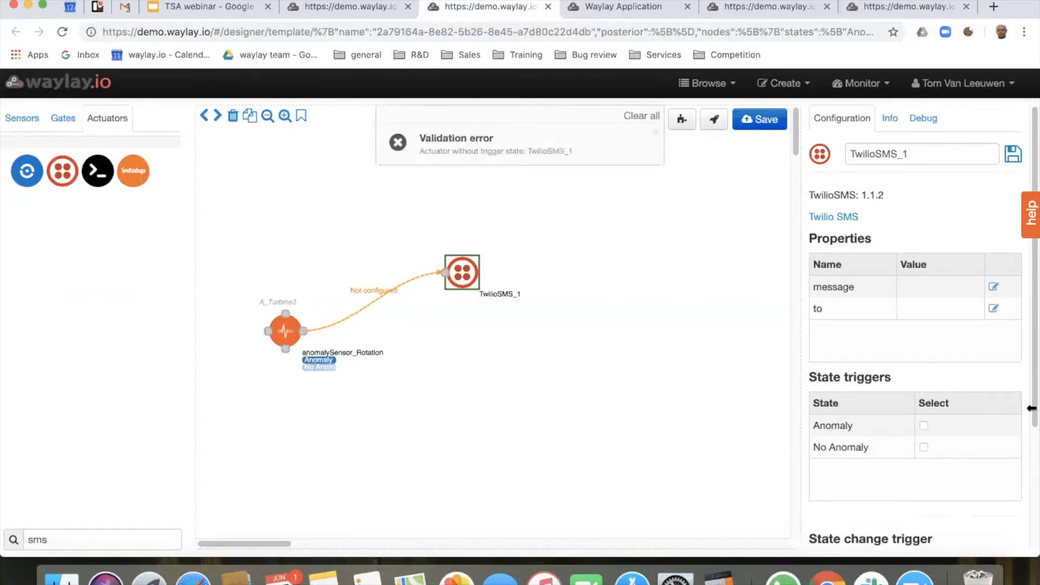
pyautogui.click(924, 425)
pyautogui.scroll(-3, 951, 449)
pyautogui.scroll(2, 950, 423)
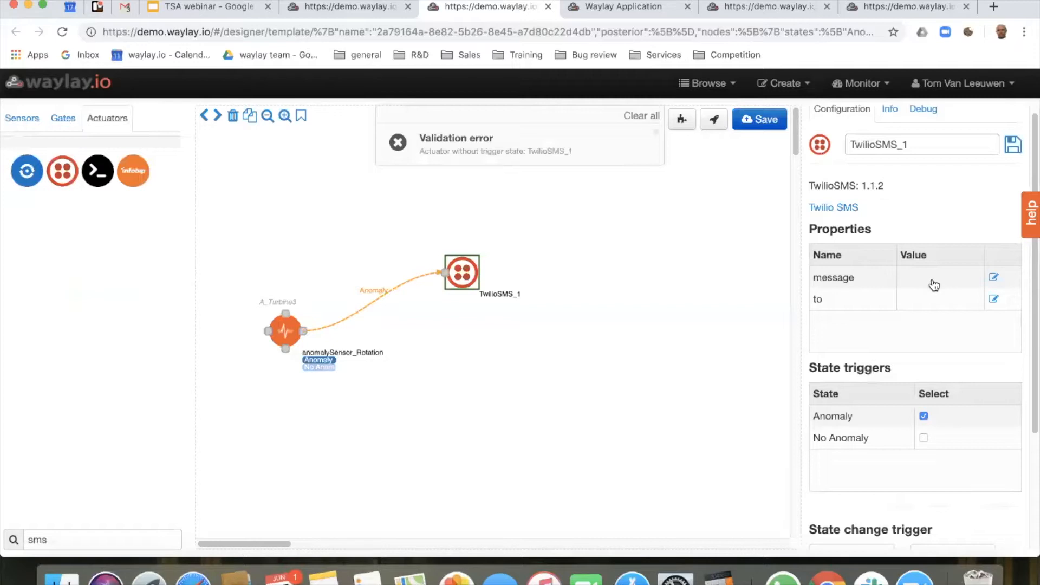
pyautogui.click(995, 299)
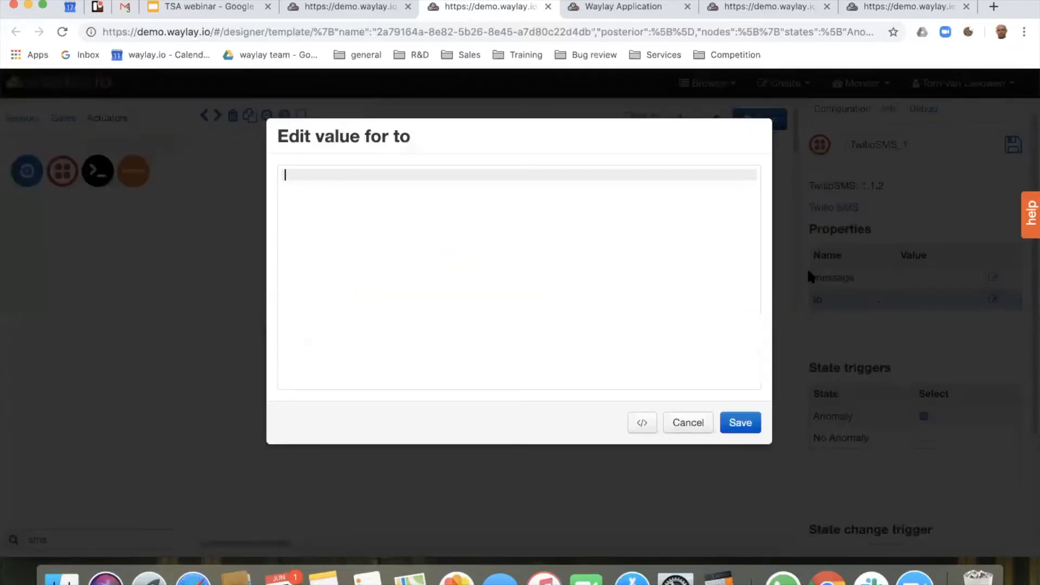
pyautogui.write('+232...')
pyautogui.click(668, 429)
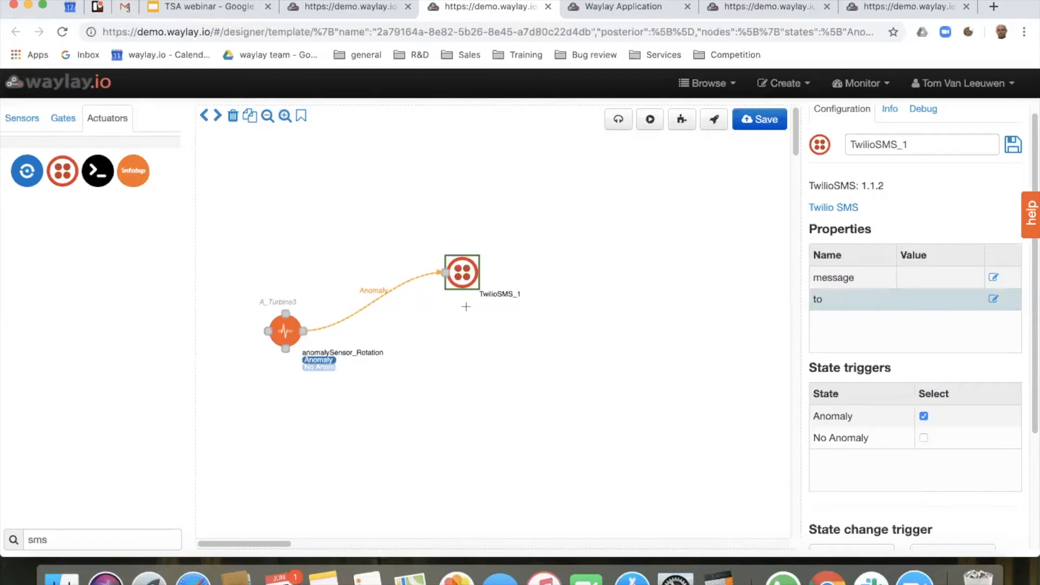
# - Show the advanced settings of the anomalySensor_Rotation node
pyautogui.click(286, 334)
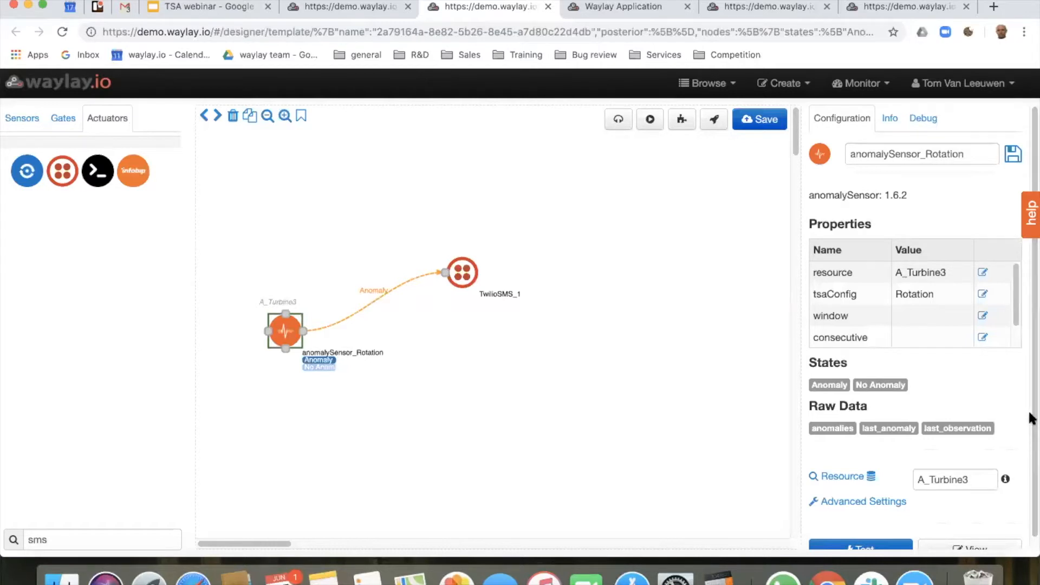
pyautogui.scroll(-1, 1029, 433)
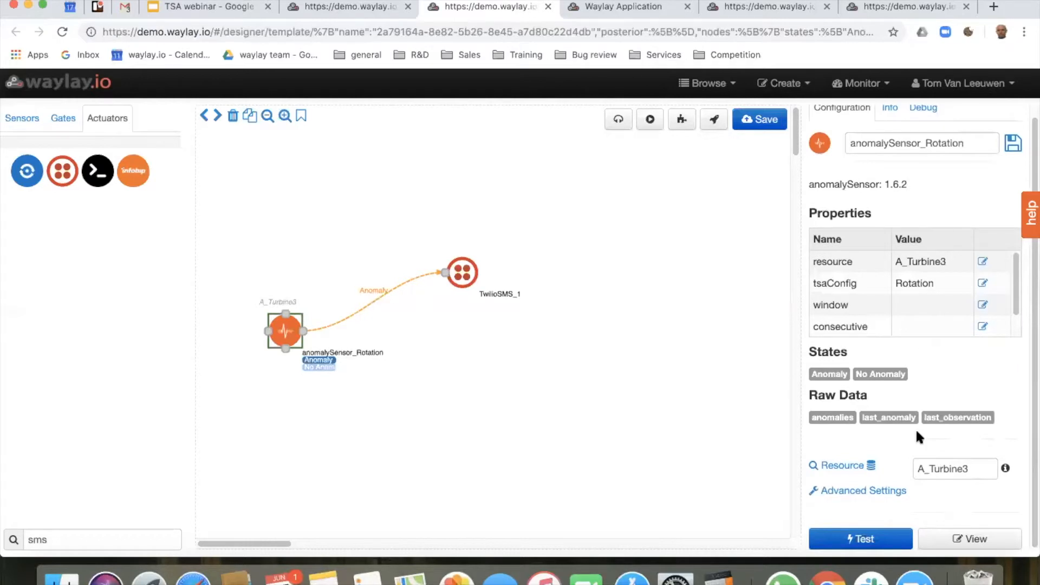
pyautogui.click(874, 492)
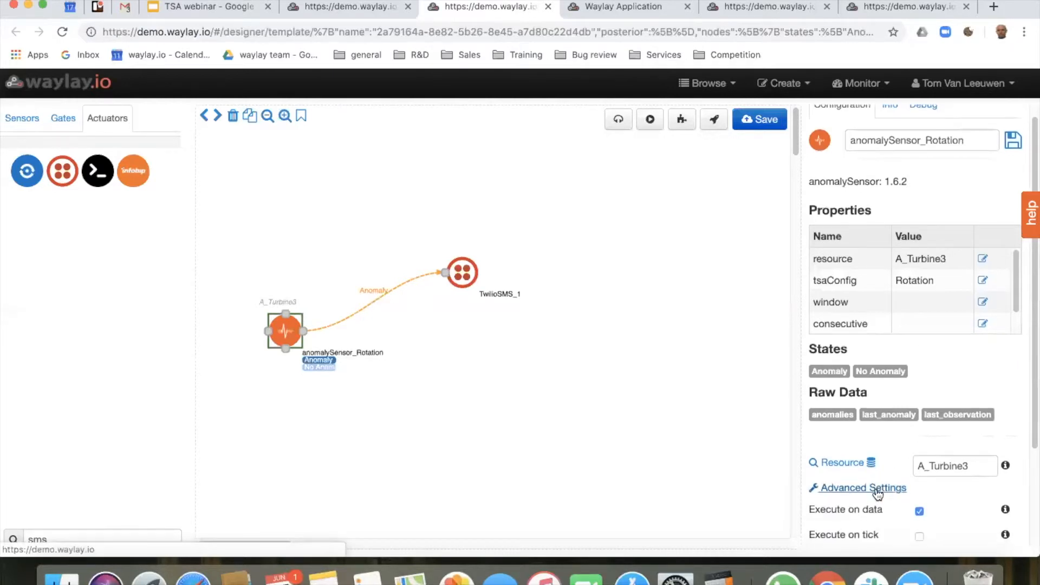
# - Set the anomalySensor_Rotation node's polling period to 900 seconds and its window property to PT15M
pyautogui.scroll(-3, 876, 488)
pyautogui.click(927, 455)
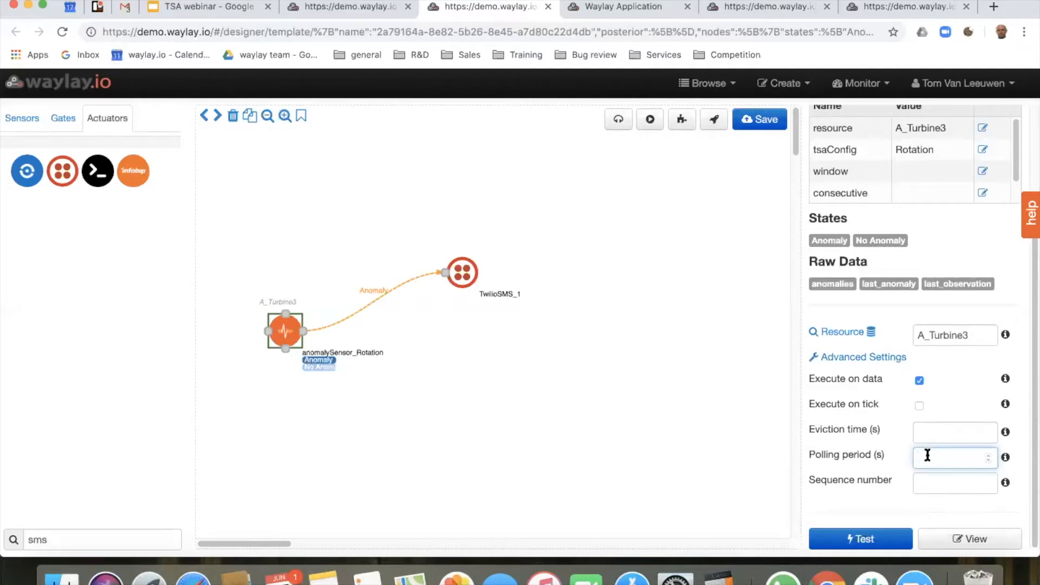
pyautogui.write('900')
pyautogui.click(941, 177)
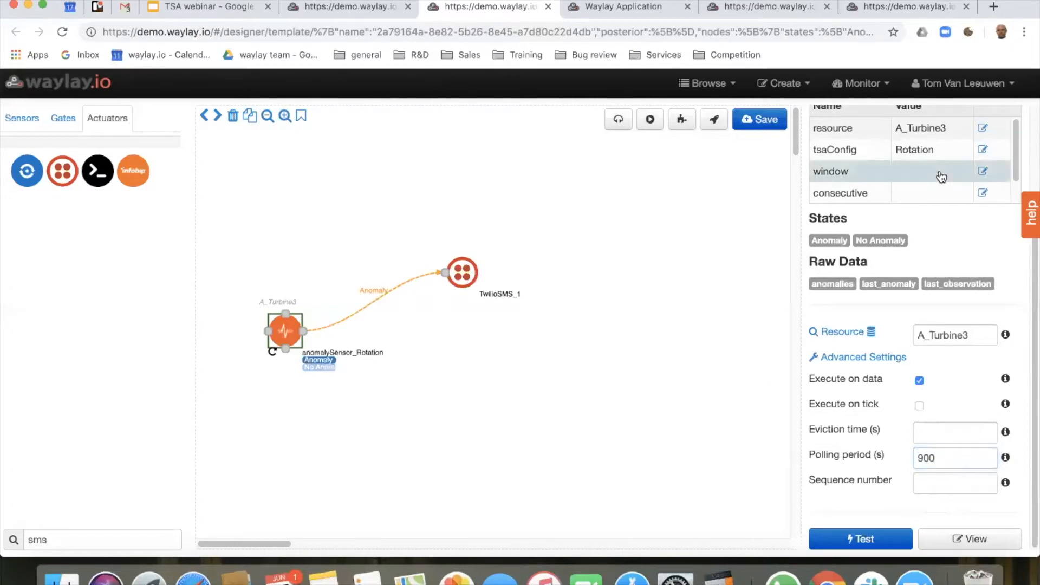
pyautogui.click(981, 174)
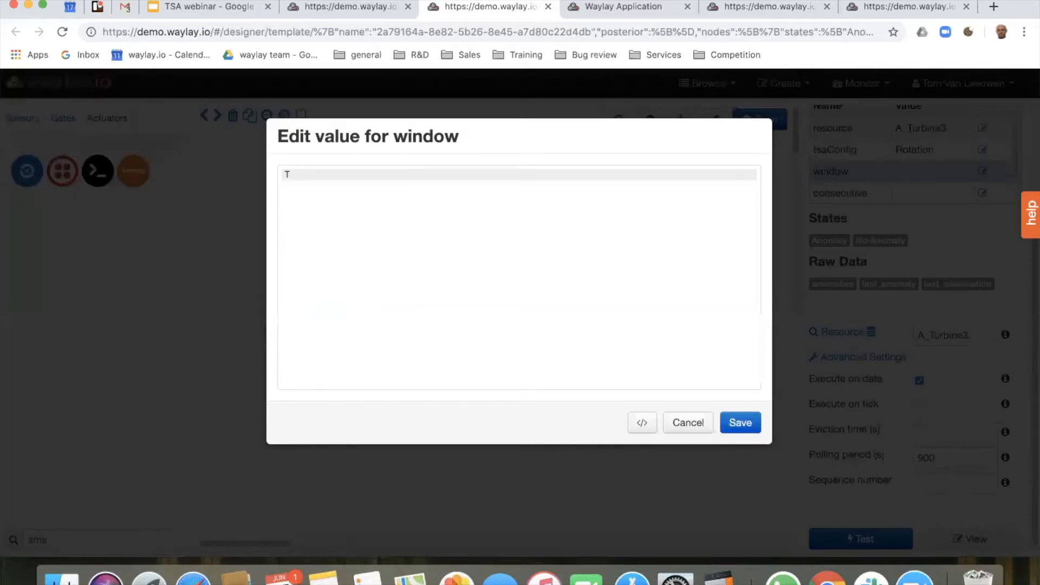
pyautogui.write('PT15M')
pyautogui.click(739, 422)
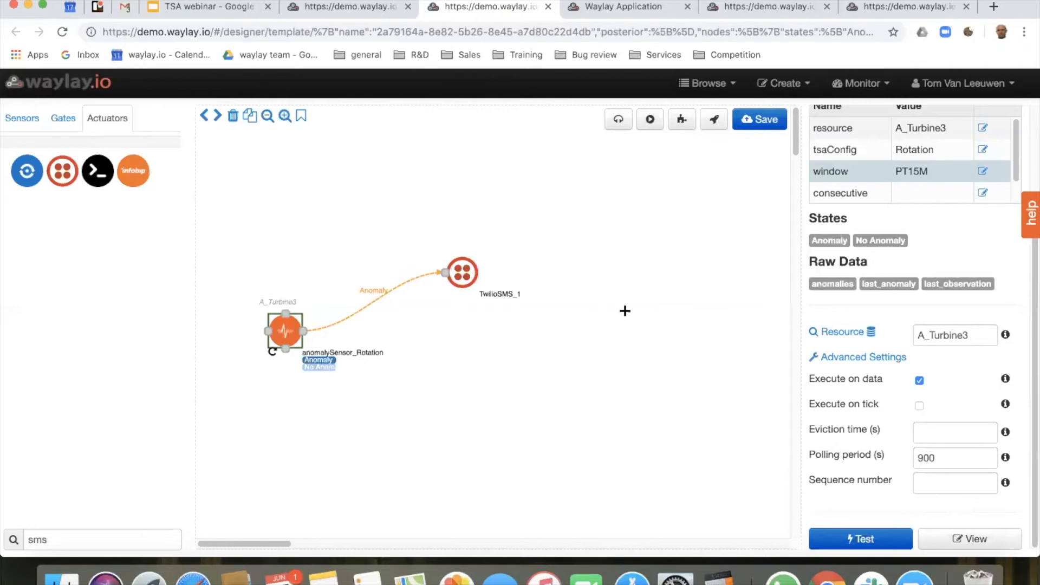
# - Leave the template designer for the Waylay dashboard and open the Template Batch Run page in the Lab
pyautogui.click(108, 88)
pyautogui.click(642, 114)
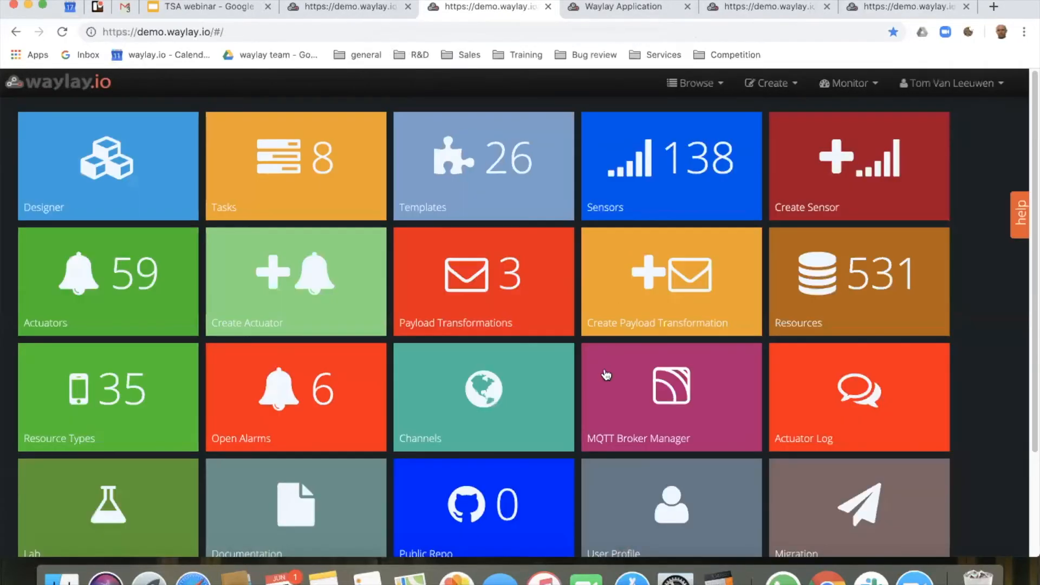
pyautogui.scroll(-3, 605, 371)
pyautogui.scroll(-1, 603, 370)
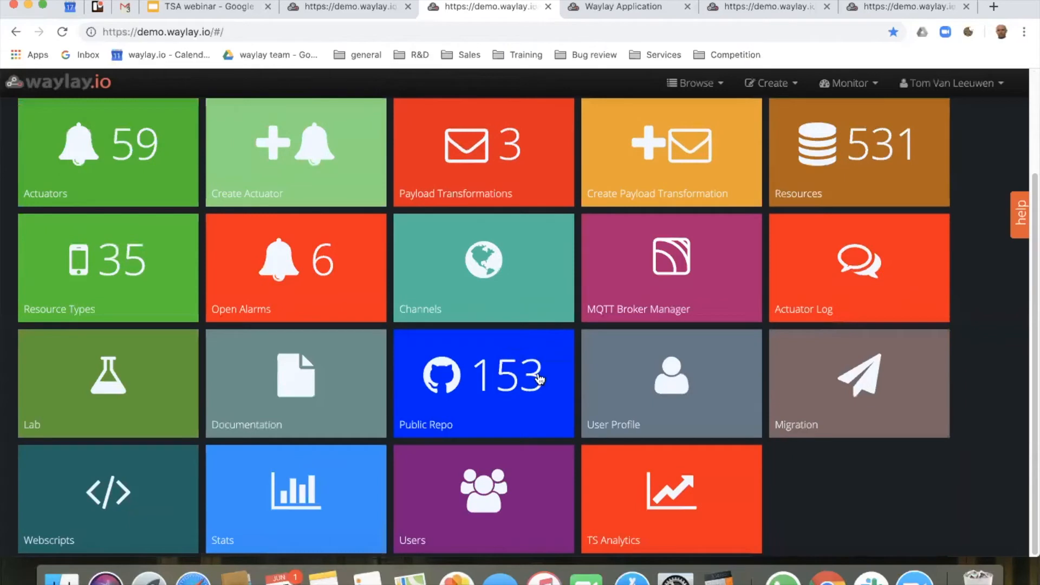
pyautogui.click(141, 396)
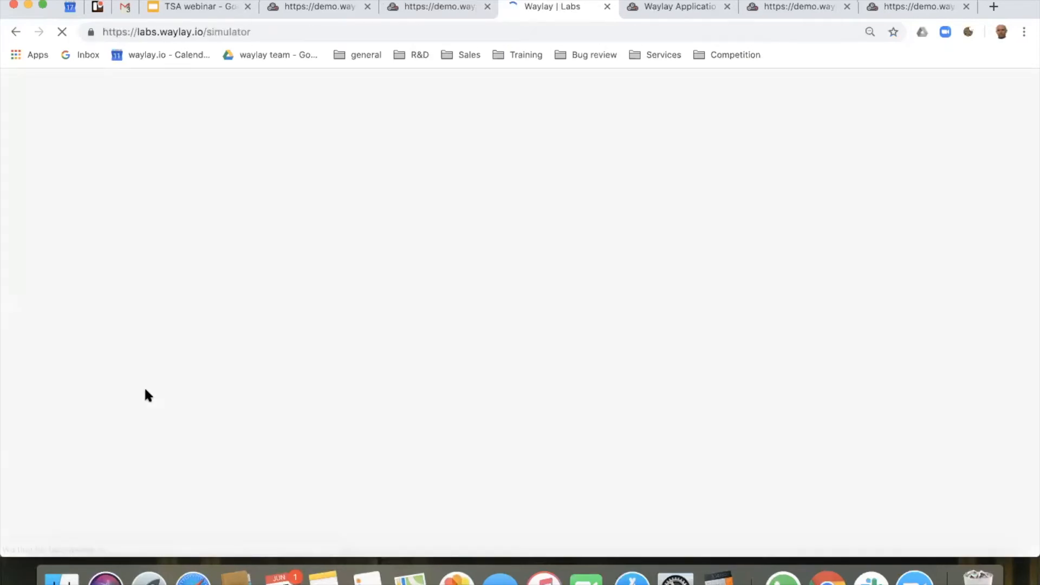
pyautogui.scroll(-1, 287, 320)
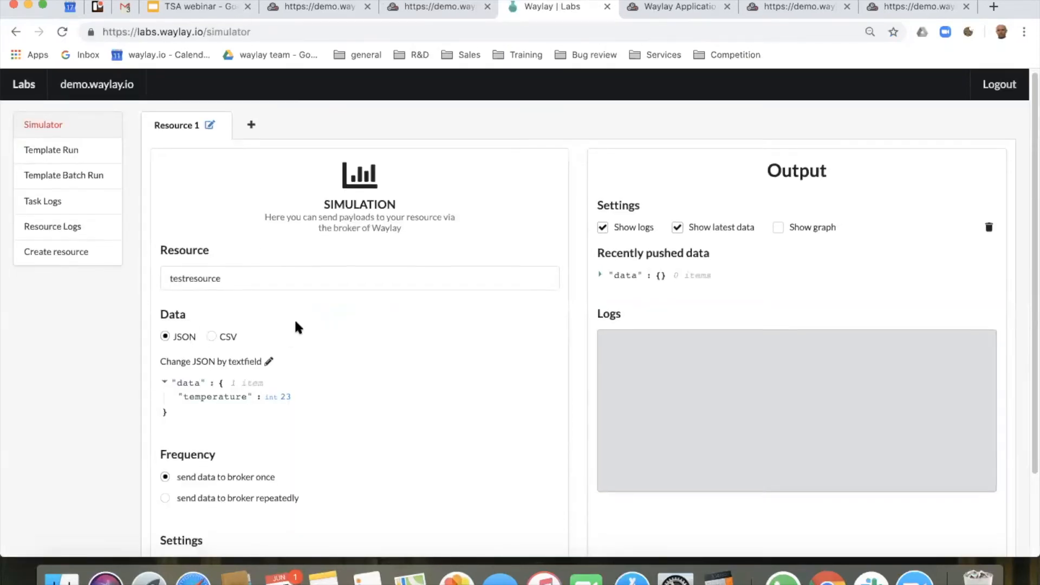
pyautogui.click(85, 172)
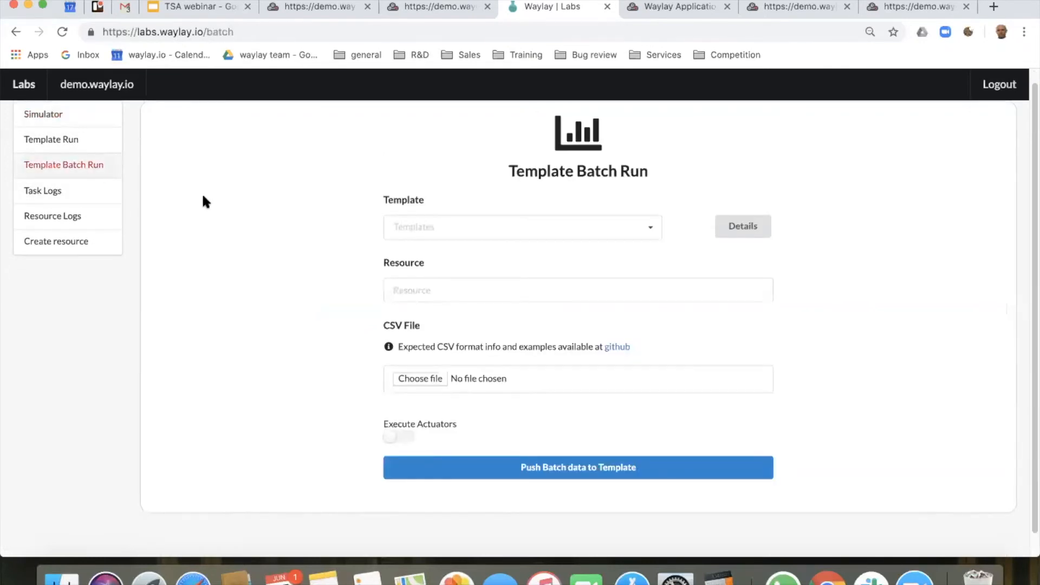
# - Look through the selectable templates and the resource field of the Template Batch Run form
pyautogui.click(471, 230)
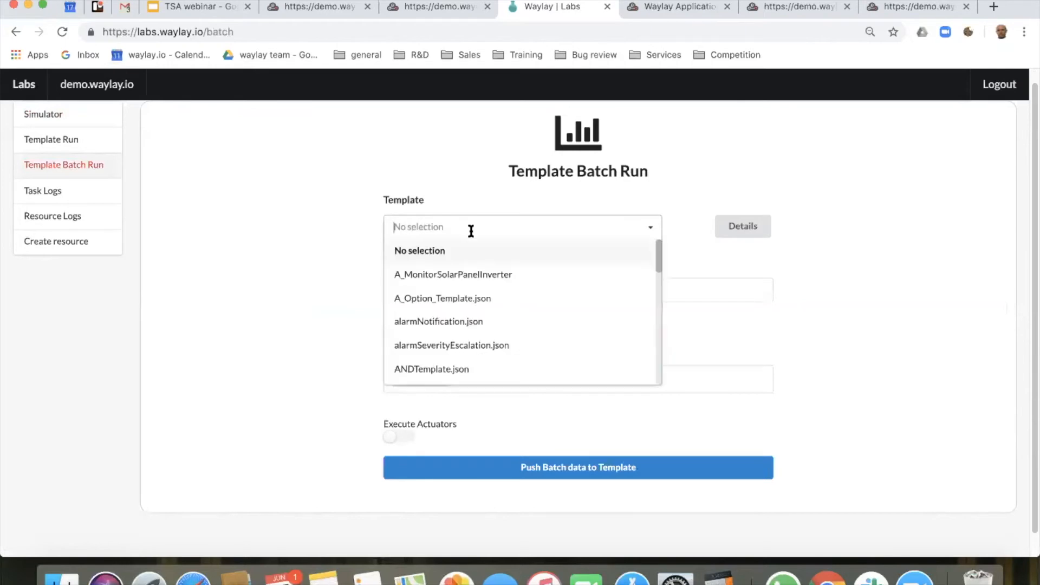
pyautogui.click(259, 231)
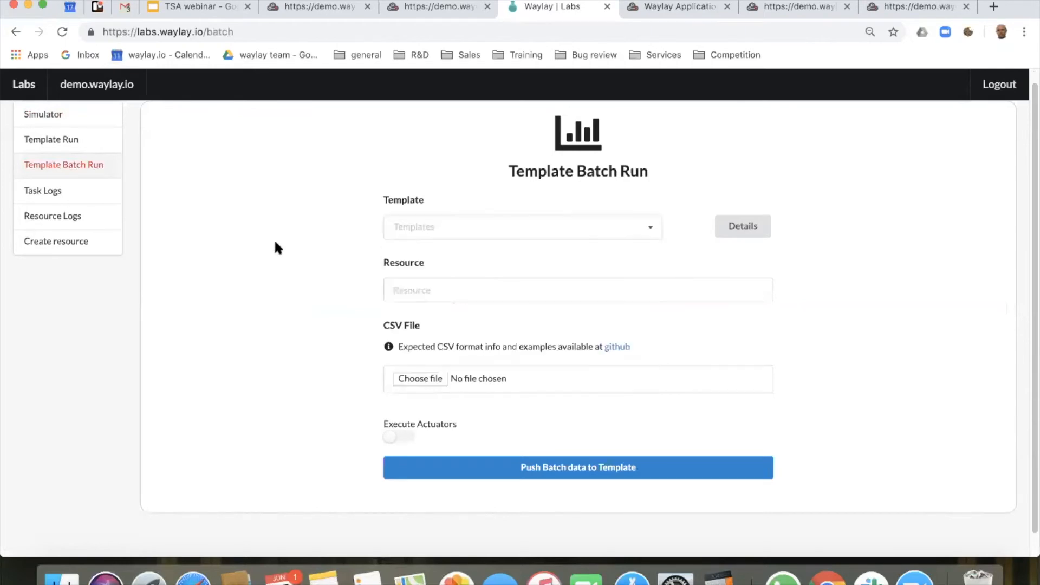
pyautogui.click(410, 288)
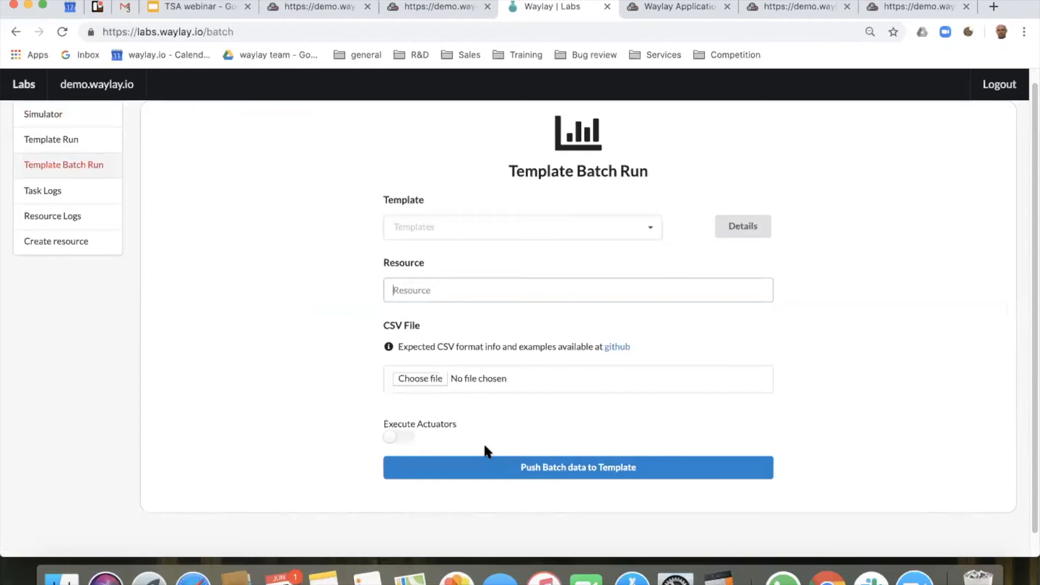
pyautogui.scroll(1, 409, 311)
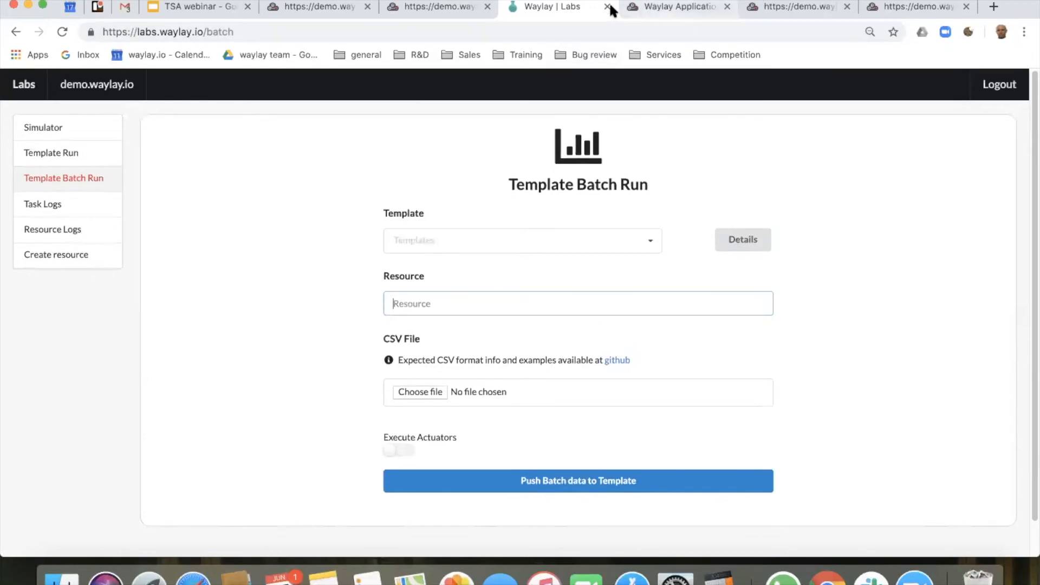
# - Return to the Waylay dashboard, search TS Analytics for "turbine" and open the A_Turbine3 resource
pyautogui.click(457, 6)
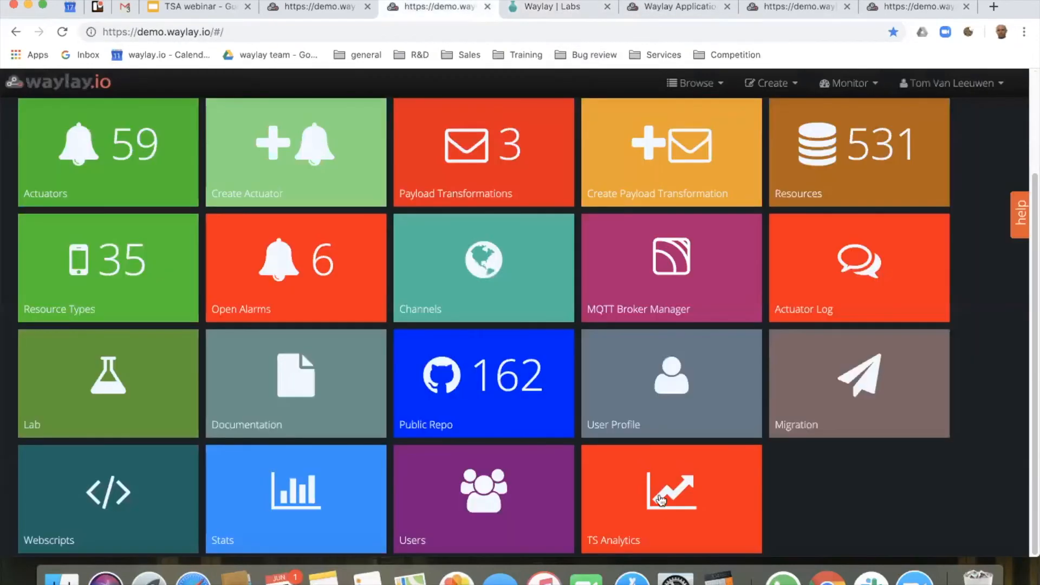
pyautogui.click(642, 465)
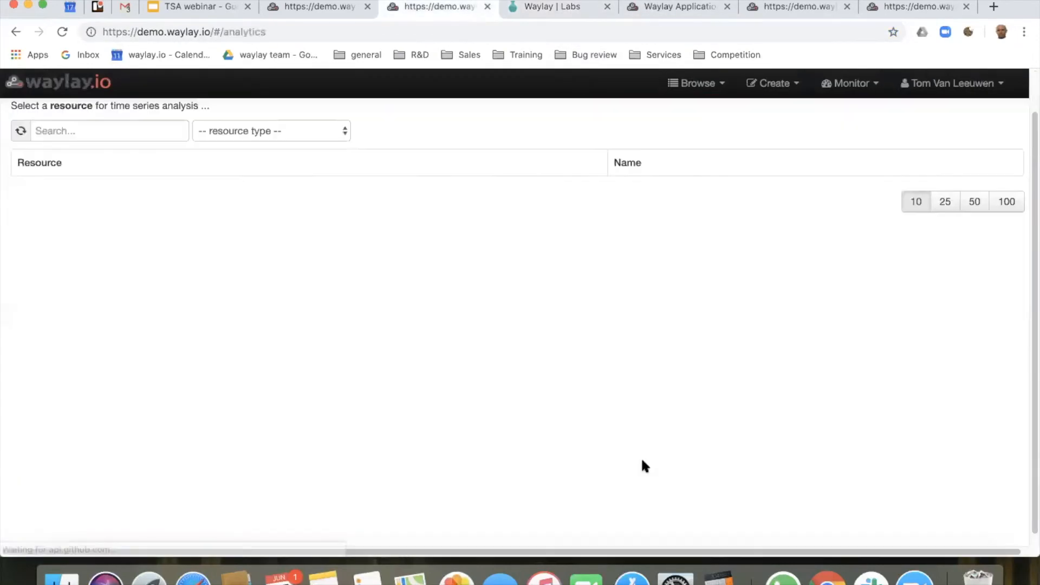
pyautogui.click(135, 127)
pyautogui.write('tur')
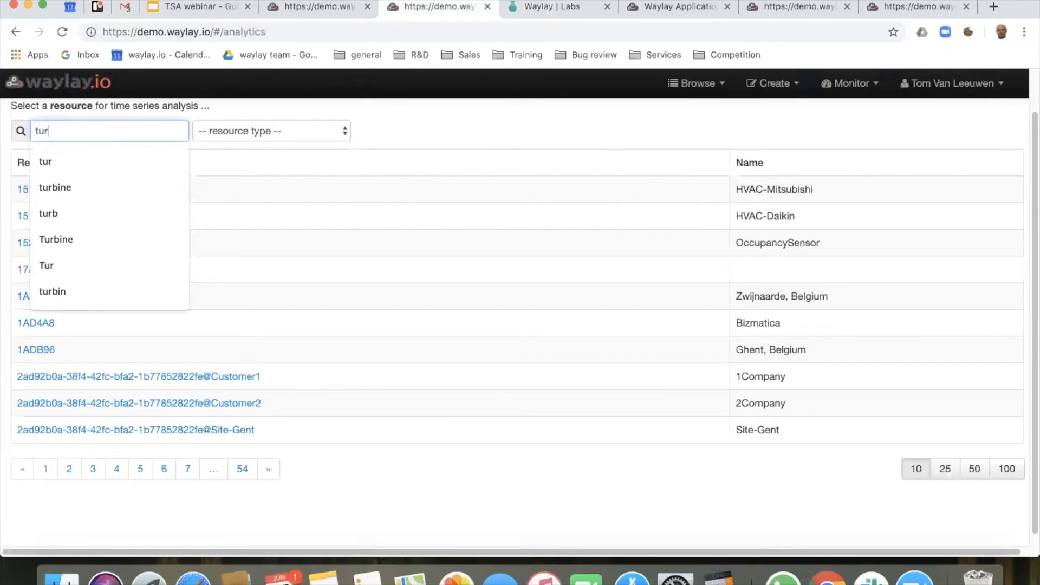
pyautogui.write('bine')
pyautogui.click(107, 162)
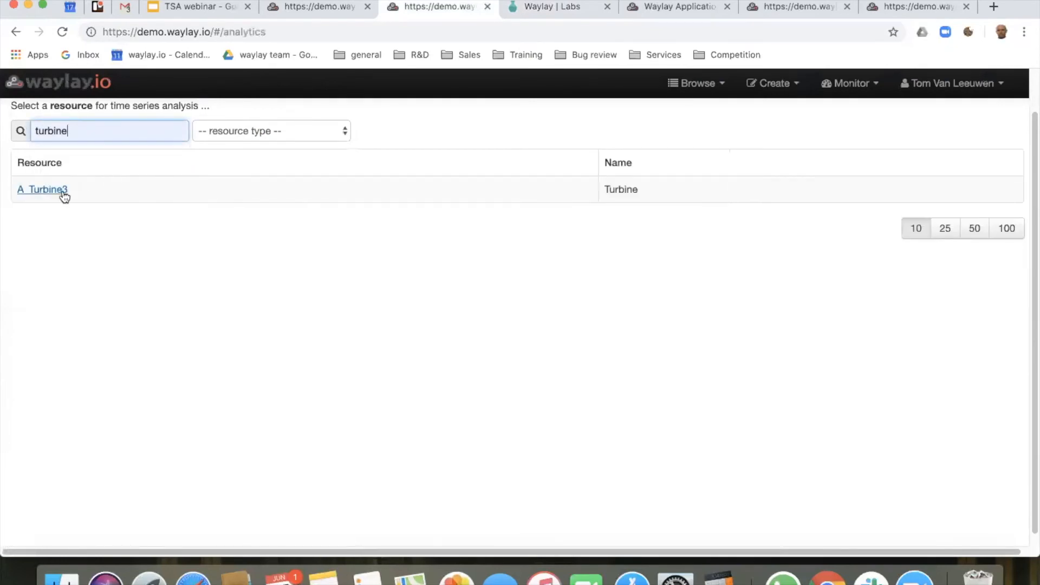
pyautogui.click(61, 194)
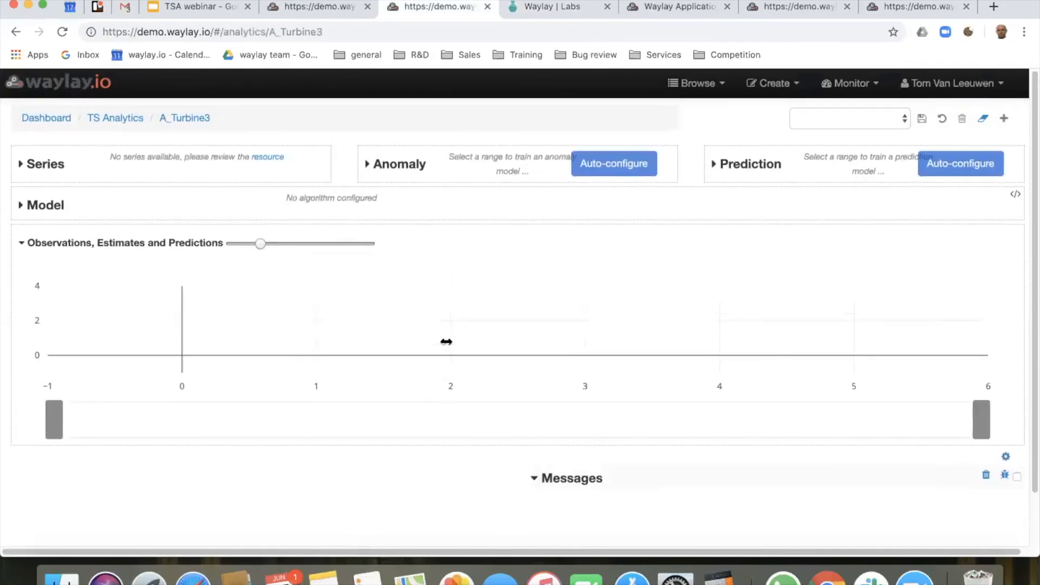
# - Load the Rotation series of A_Turbine3 and select its saved configuration Rotation_ano2
pyautogui.click(896, 124)
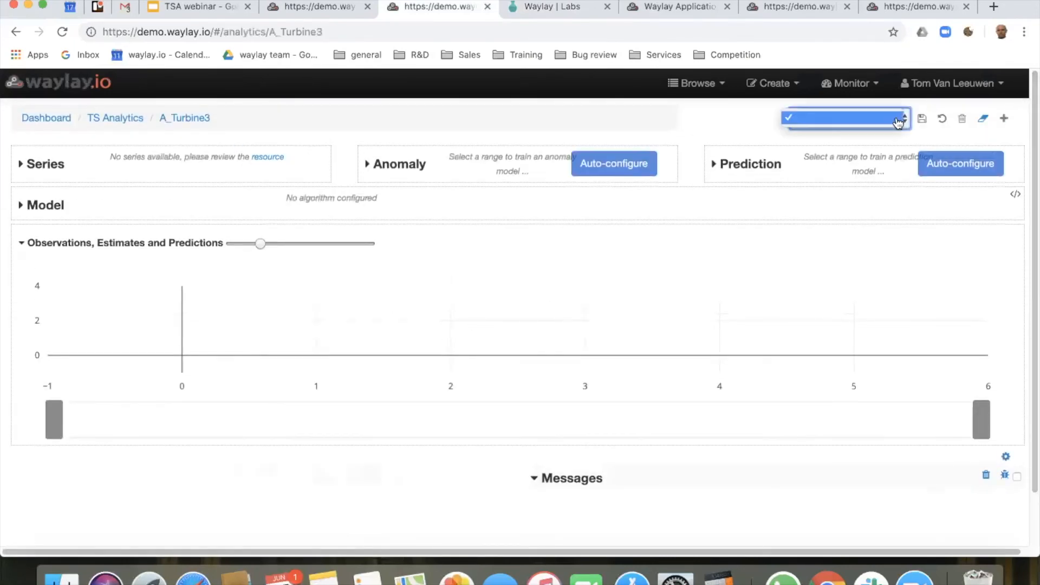
pyautogui.click(895, 126)
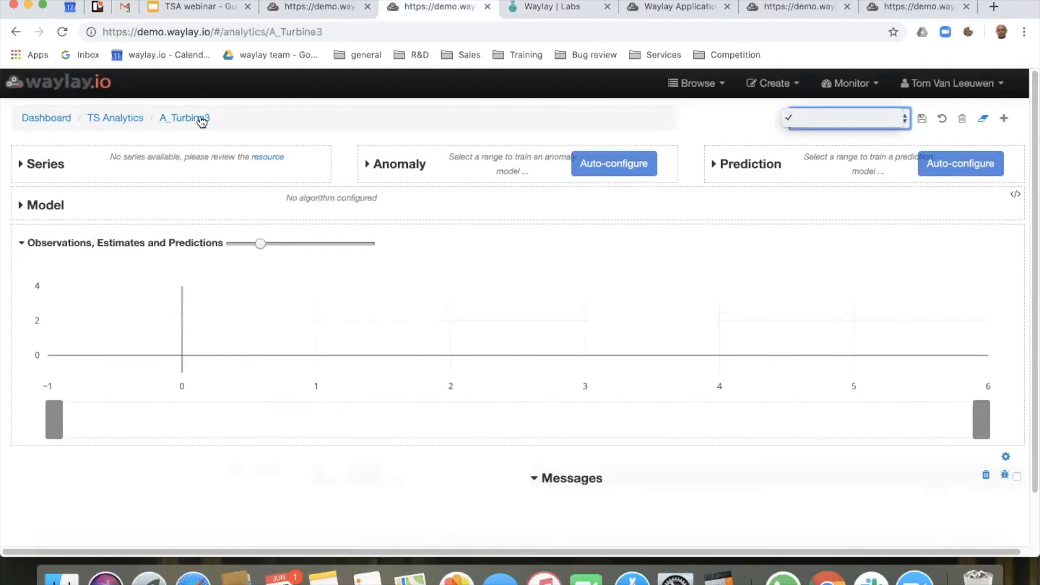
pyautogui.click(199, 118)
pyautogui.click(898, 124)
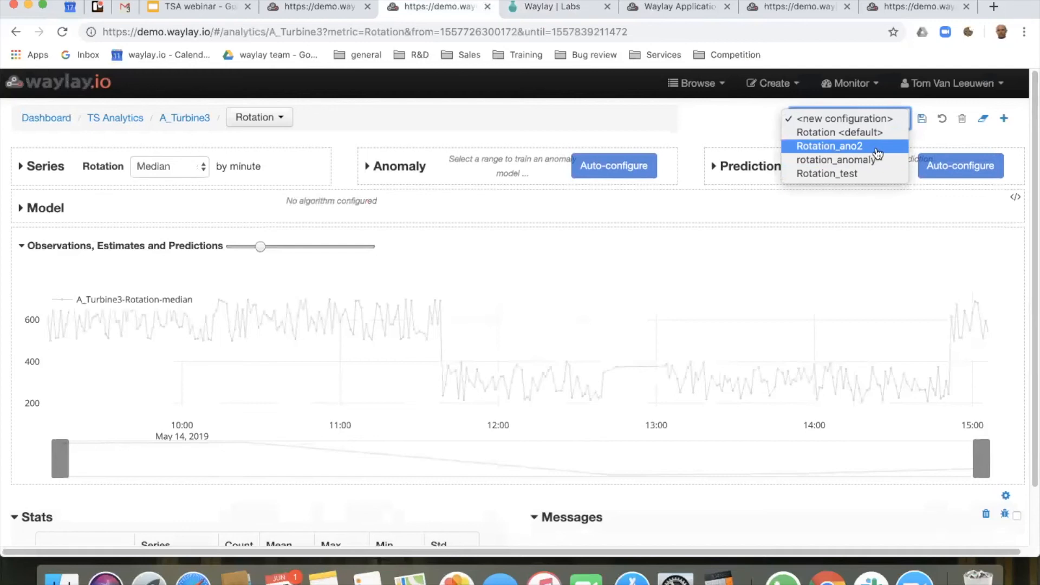
pyautogui.click(285, 121)
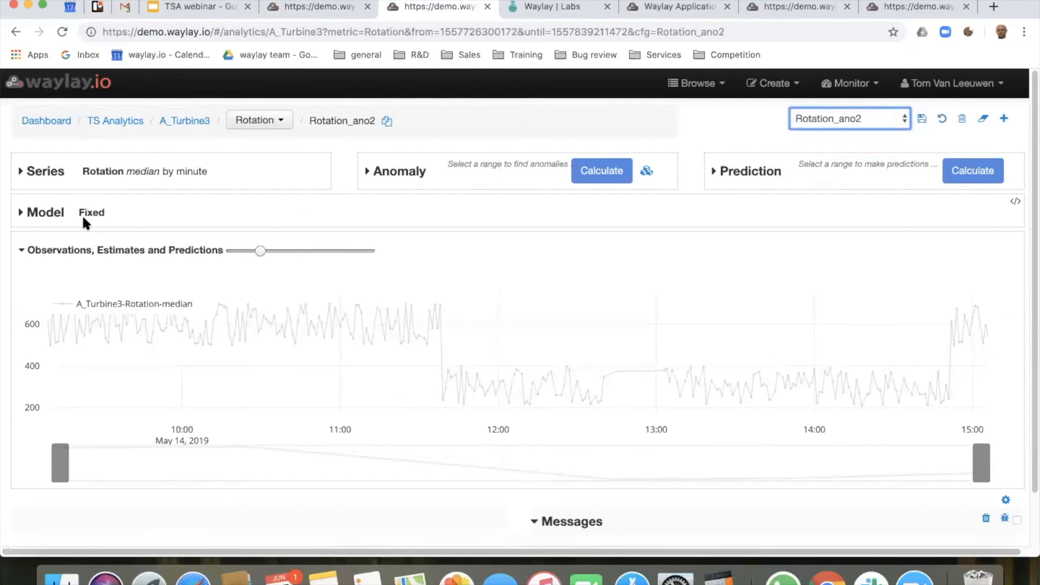
# - Expand the model settings of Rotation_ano2 and review the available algorithms, keeping Fixed selected
pyautogui.click(24, 216)
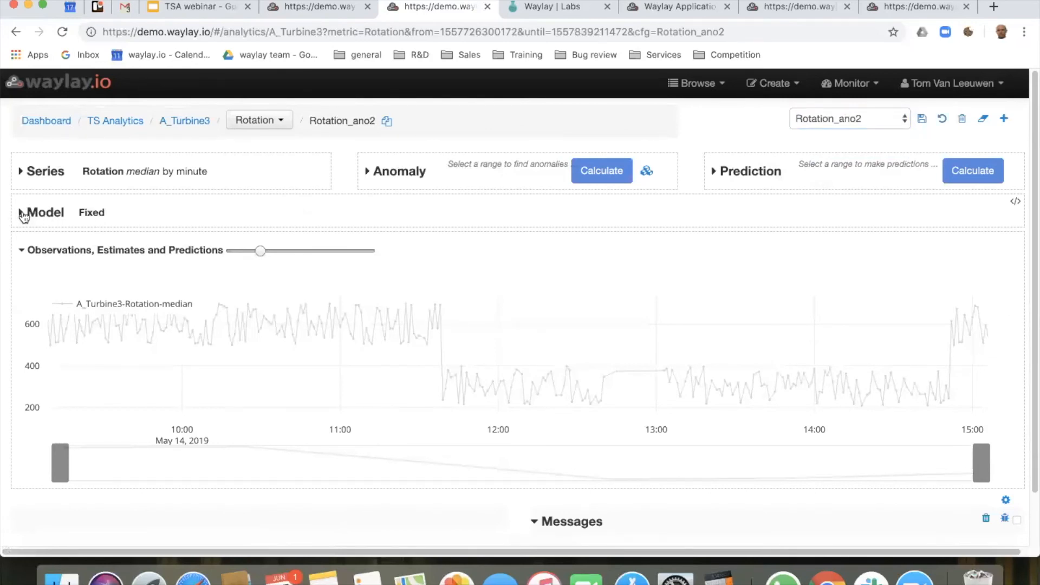
pyautogui.click(23, 216)
pyautogui.click(196, 213)
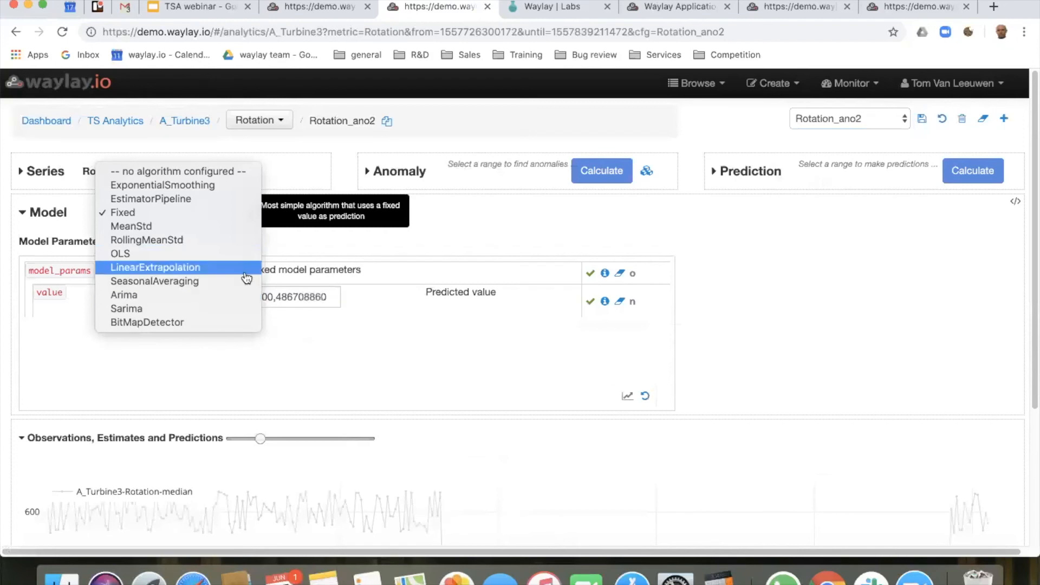
pyautogui.click(701, 238)
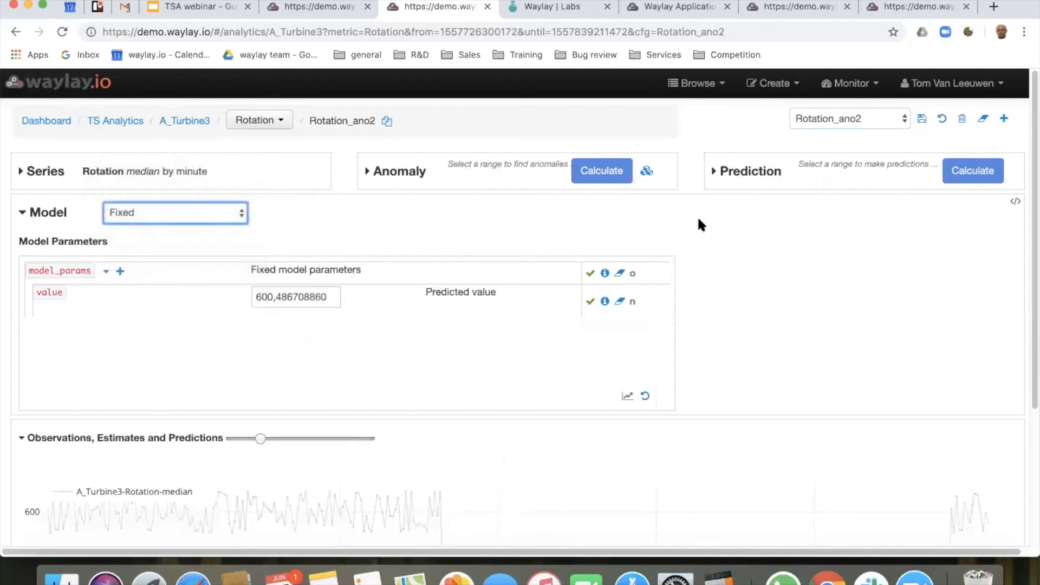